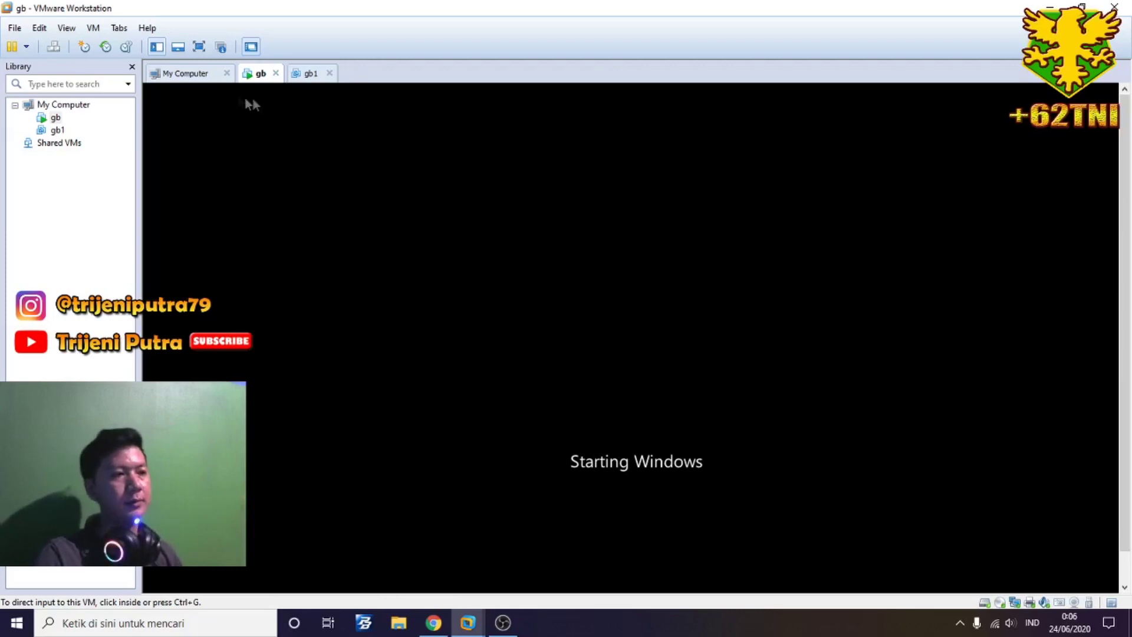
Step: Switch to File Explorer on the host, look inside the USB drive (F:), and return to the drive list
{"action": "left_click", "coordinate": [185, 74]}
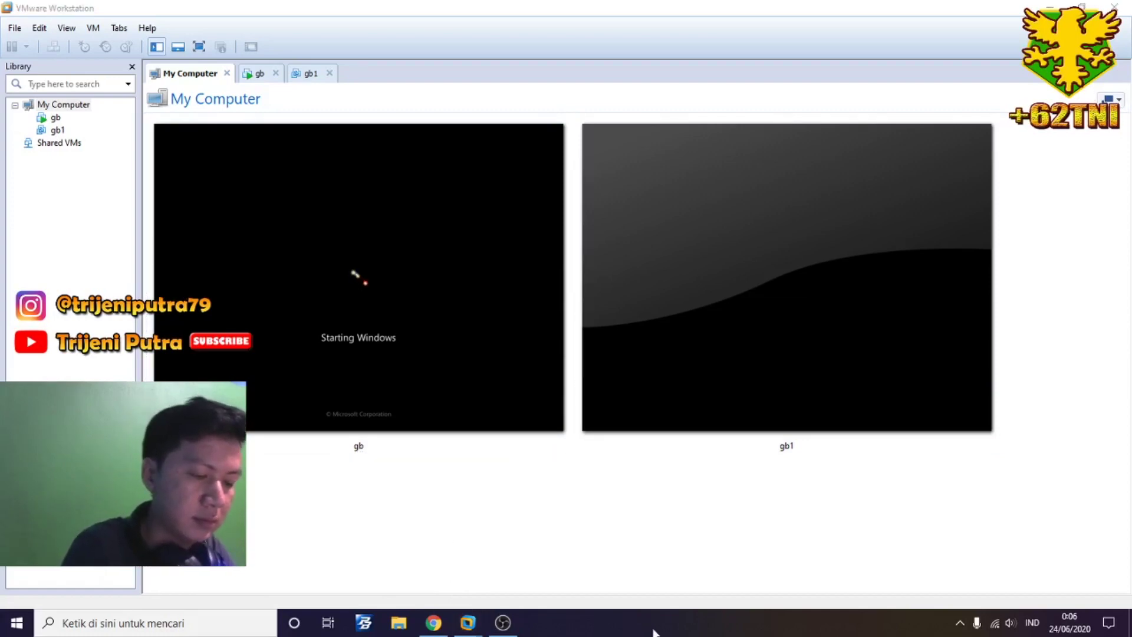
{"action": "left_click", "coordinate": [399, 622]}
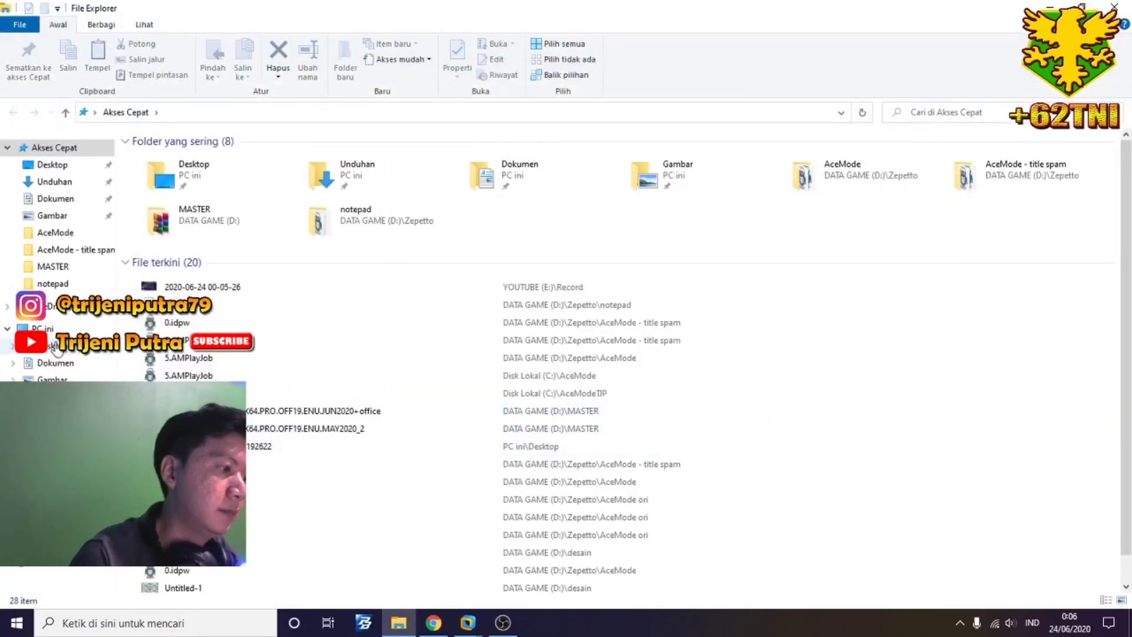
{"action": "left_click", "coordinate": [41, 328]}
{"action": "double_click", "coordinate": [687, 261]}
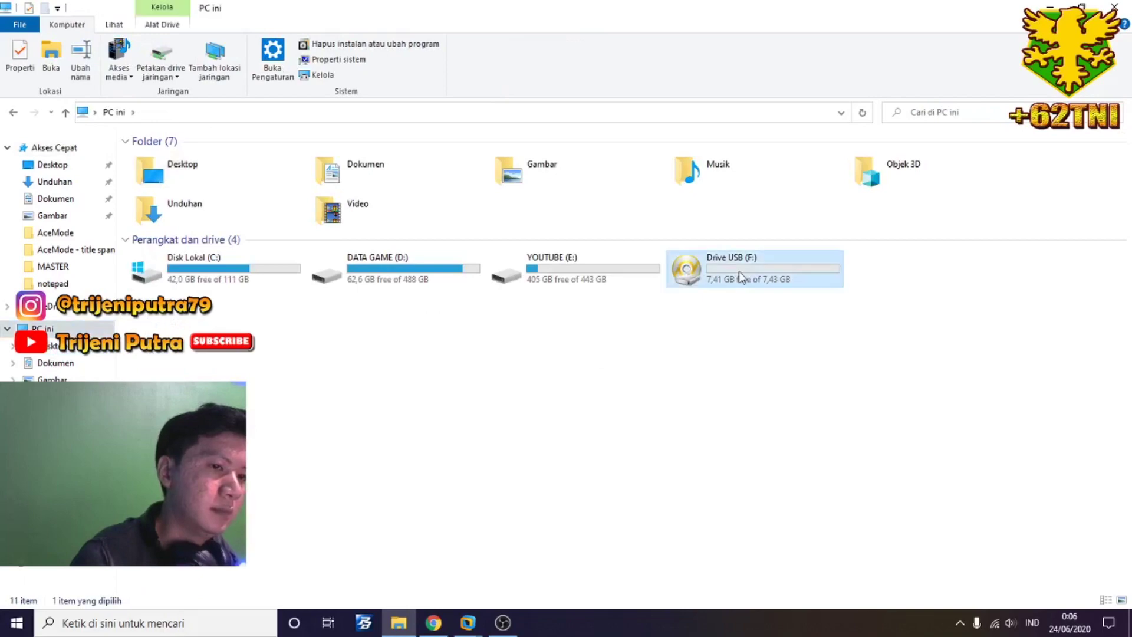
{"action": "left_click", "coordinate": [14, 113]}
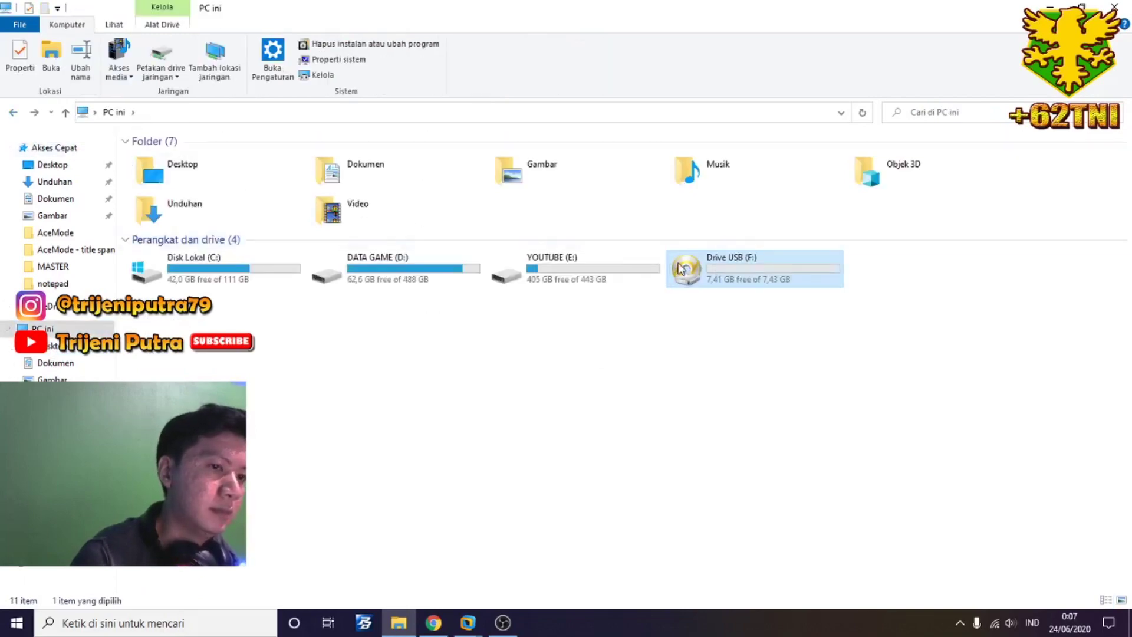
Step: Format the USB drive (F:) with the preset options, accept the erase warning and close the format dialog
{"action": "right_click", "coordinate": [679, 253]}
{"action": "left_click", "coordinate": [733, 489]}
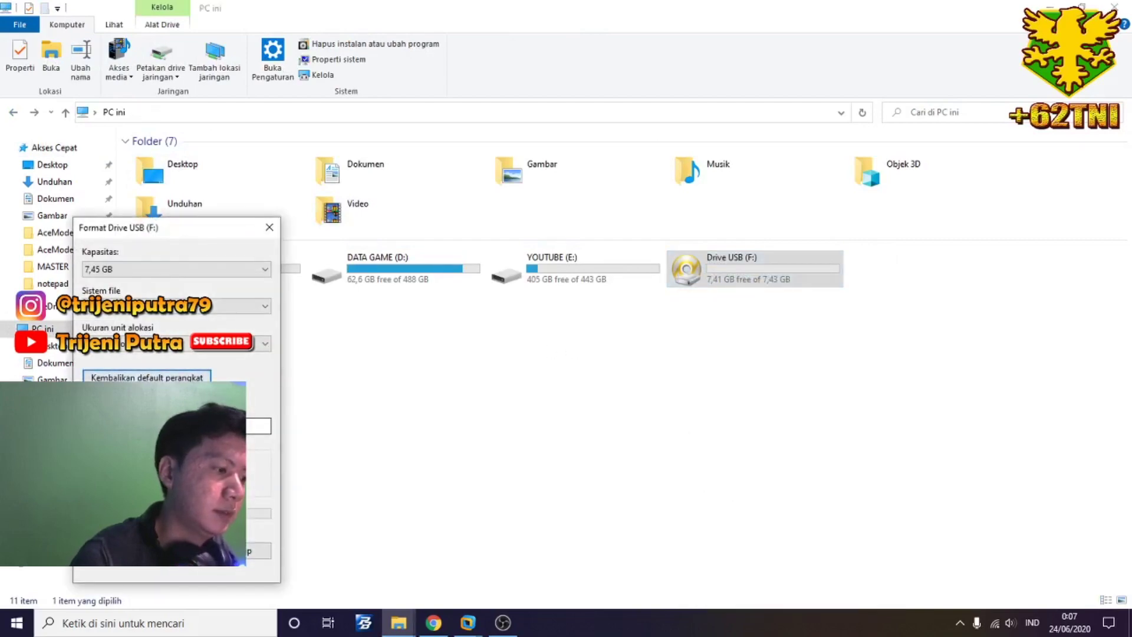
{"action": "left_click", "coordinate": [260, 550]}
{"action": "left_click", "coordinate": [617, 316]}
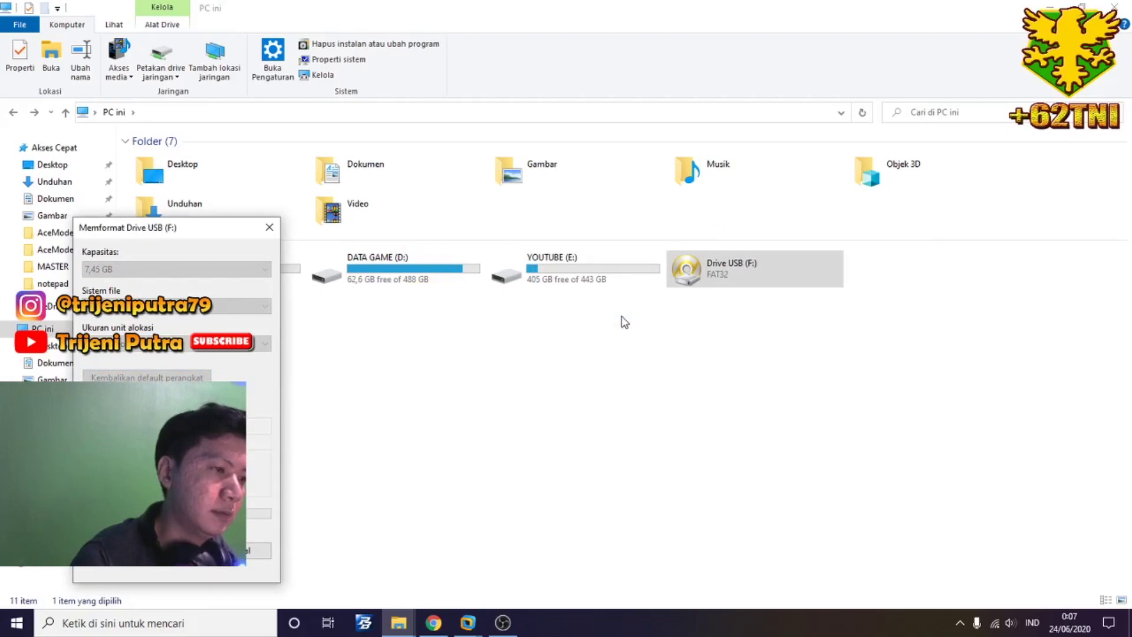
{"action": "left_click", "coordinate": [650, 308]}
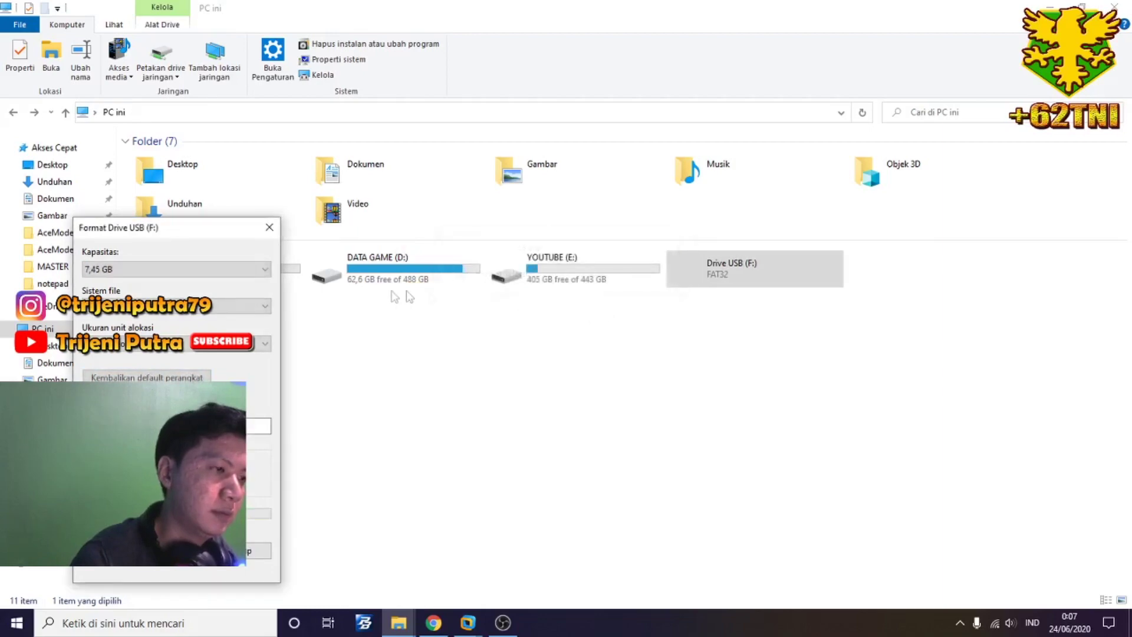
{"action": "left_click", "coordinate": [248, 552]}
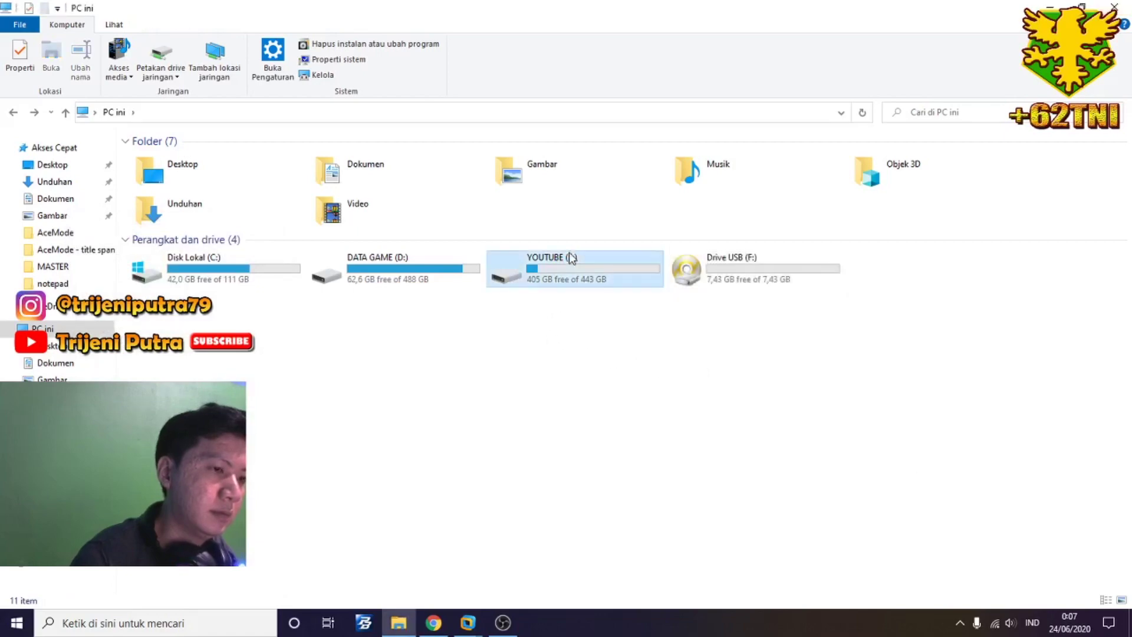
Step: Refresh the drive list, open the PAKET GB PB folder on DATA GAME (D:), and check its JITBIT subfolder
{"action": "right_click", "coordinate": [597, 306]}
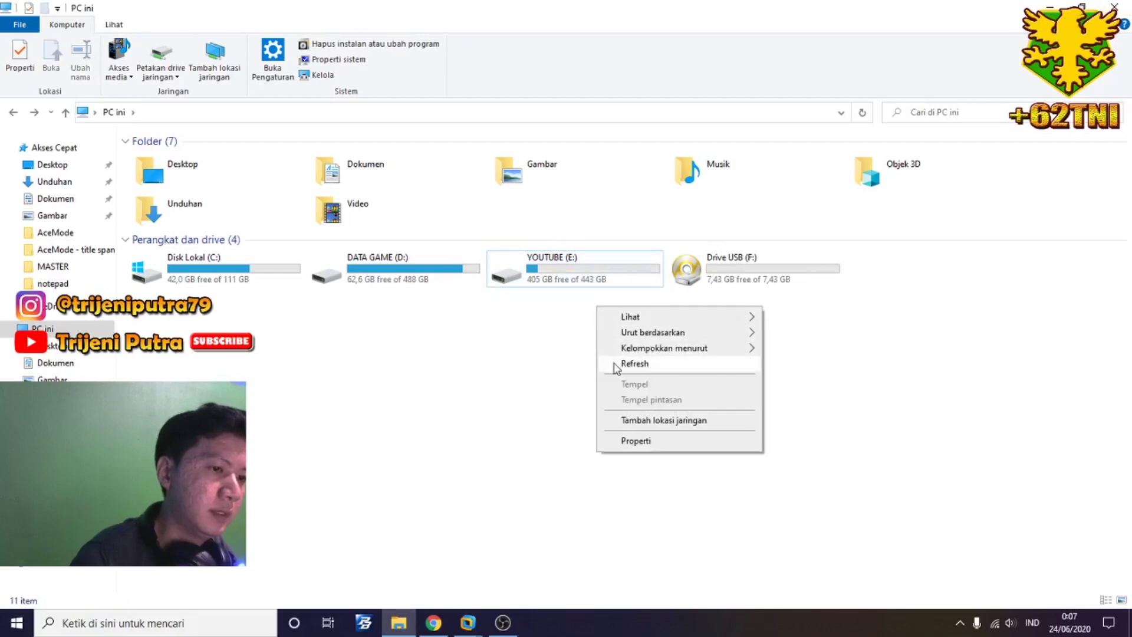
{"action": "left_click", "coordinate": [634, 364]}
{"action": "double_click", "coordinate": [412, 277]}
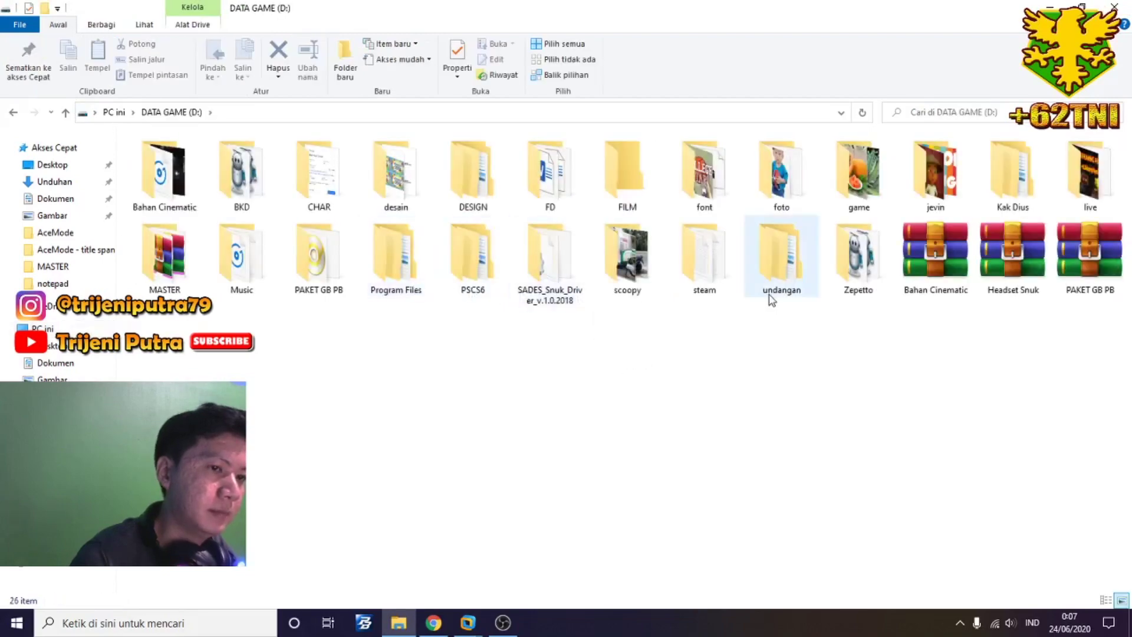
{"action": "left_click", "coordinate": [313, 277]}
{"action": "double_click", "coordinate": [312, 277]}
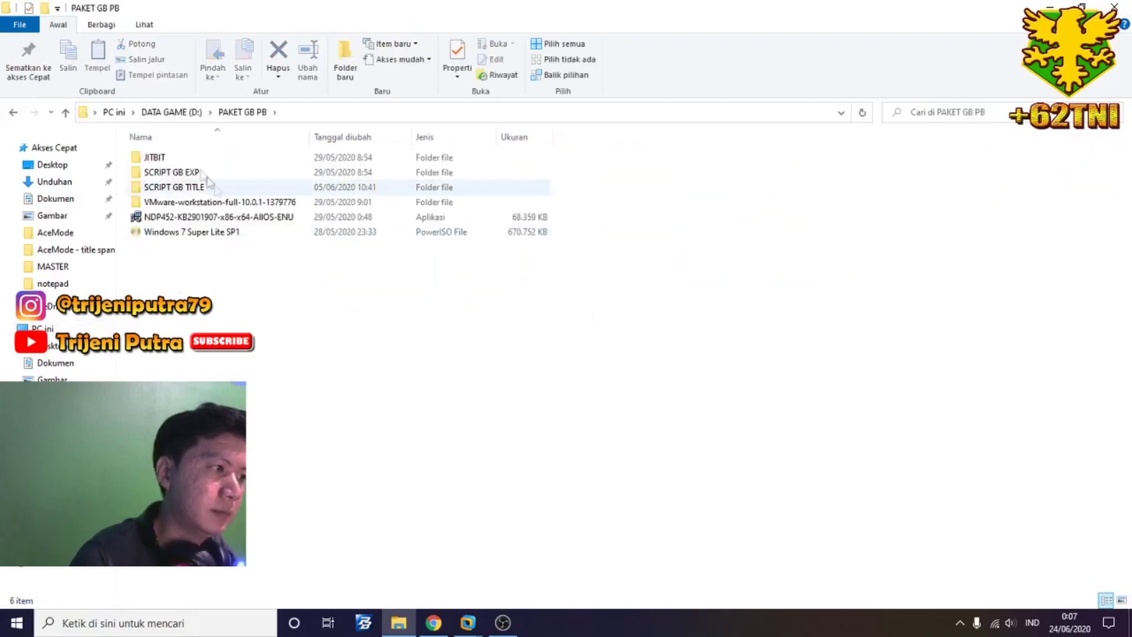
{"action": "double_click", "coordinate": [191, 157]}
{"action": "left_click", "coordinate": [13, 112]}
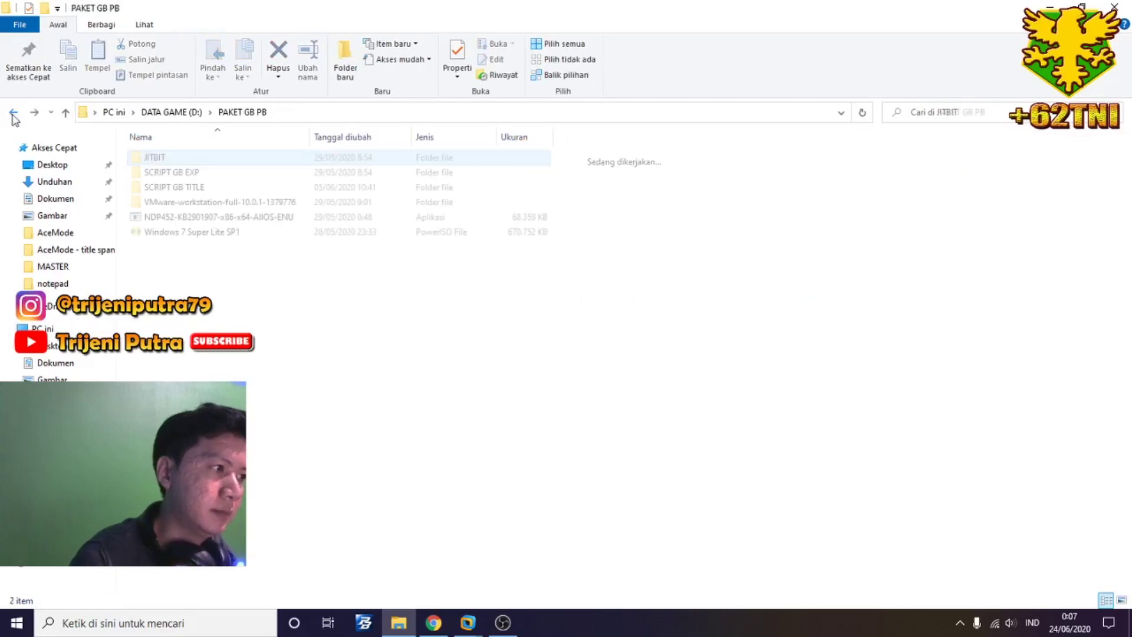
Step: Send the GB EXP SPAM BOM folder from SCRIPT GB EXP to the USB drive (F:) and close the file window
{"action": "double_click", "coordinate": [176, 183]}
{"action": "right_click", "coordinate": [176, 160]}
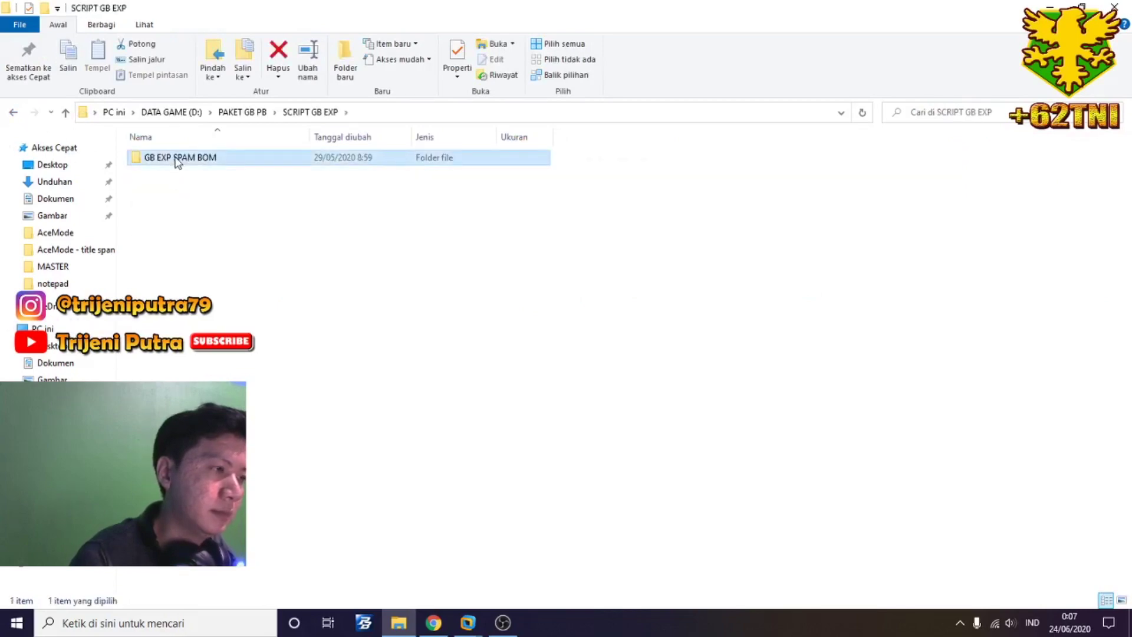
{"action": "mouse_move", "coordinate": [248, 388]}
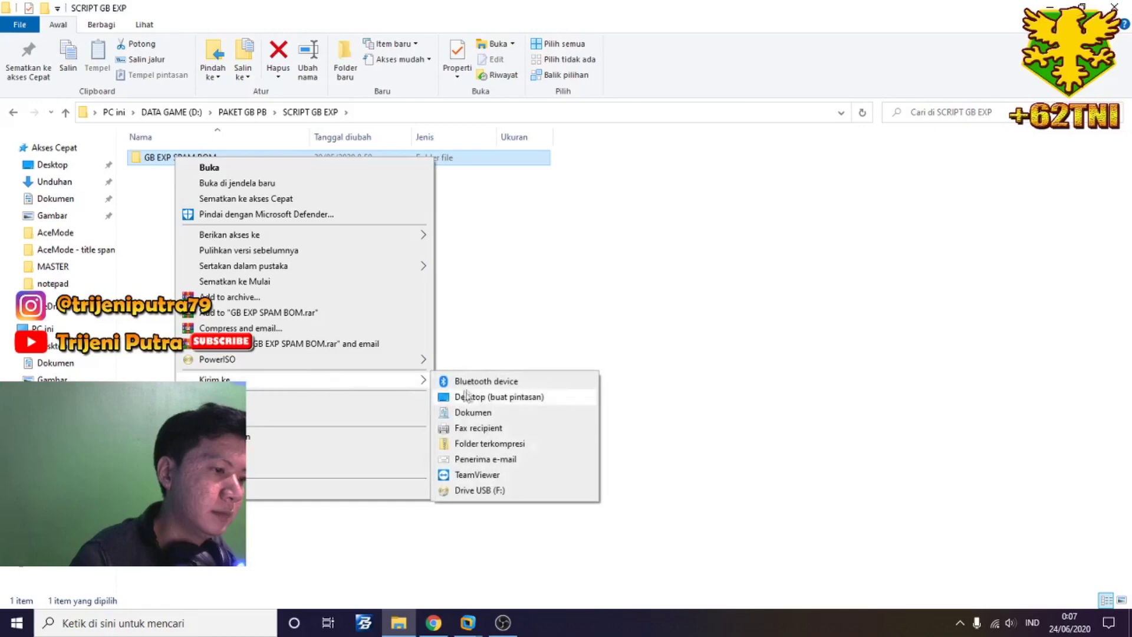
{"action": "left_click", "coordinate": [489, 490]}
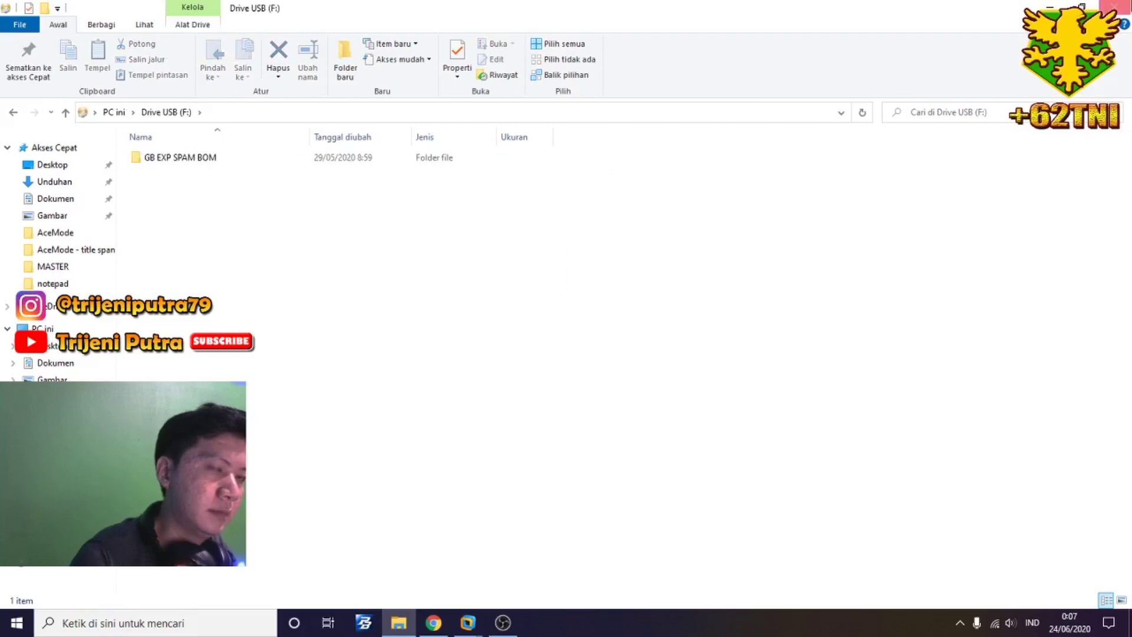
{"action": "left_click", "coordinate": [1114, 7]}
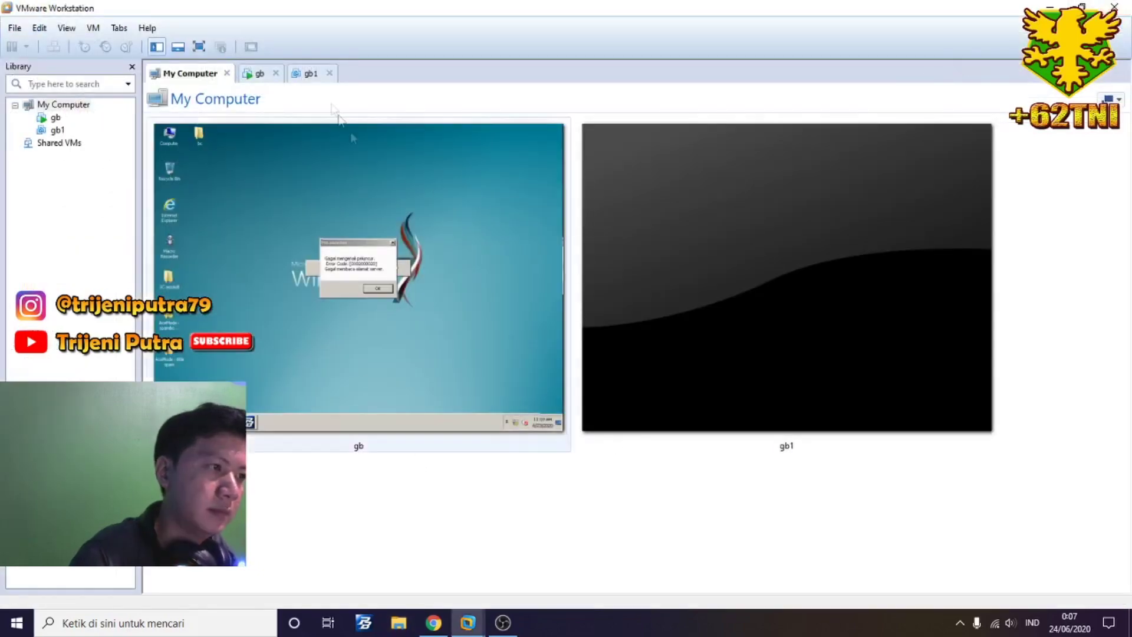
Step: Return to the gb virtual machine, dismiss the PBLauncher error message and refresh the guest desktop
{"action": "left_click", "coordinate": [256, 73]}
{"action": "left_click", "coordinate": [678, 380]}
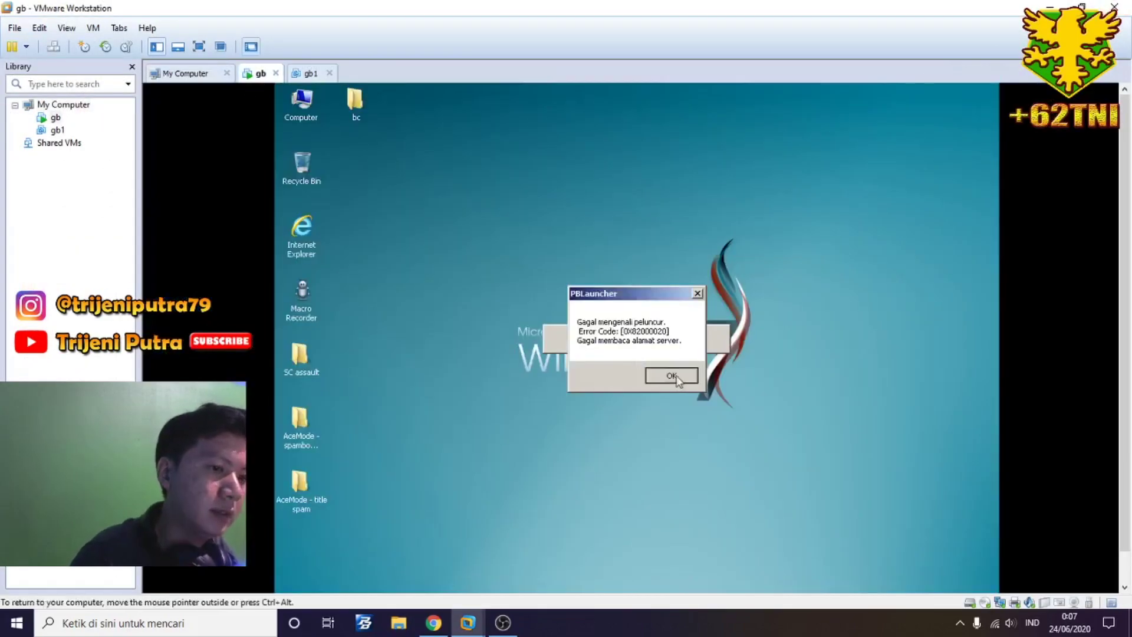
{"action": "right_click", "coordinate": [483, 200]}
{"action": "left_click", "coordinate": [511, 236]}
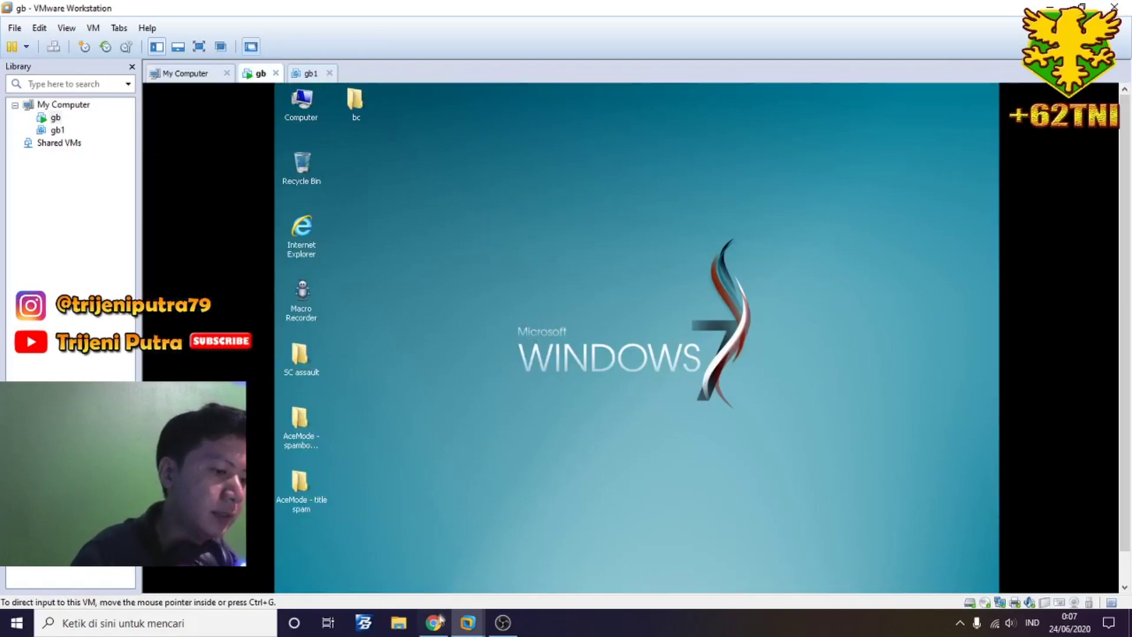
Step: Open File Explorer on the host as a smaller window beside the gb desktop and browse the YOUTUBE (E:) drive
{"action": "left_click", "coordinate": [398, 623]}
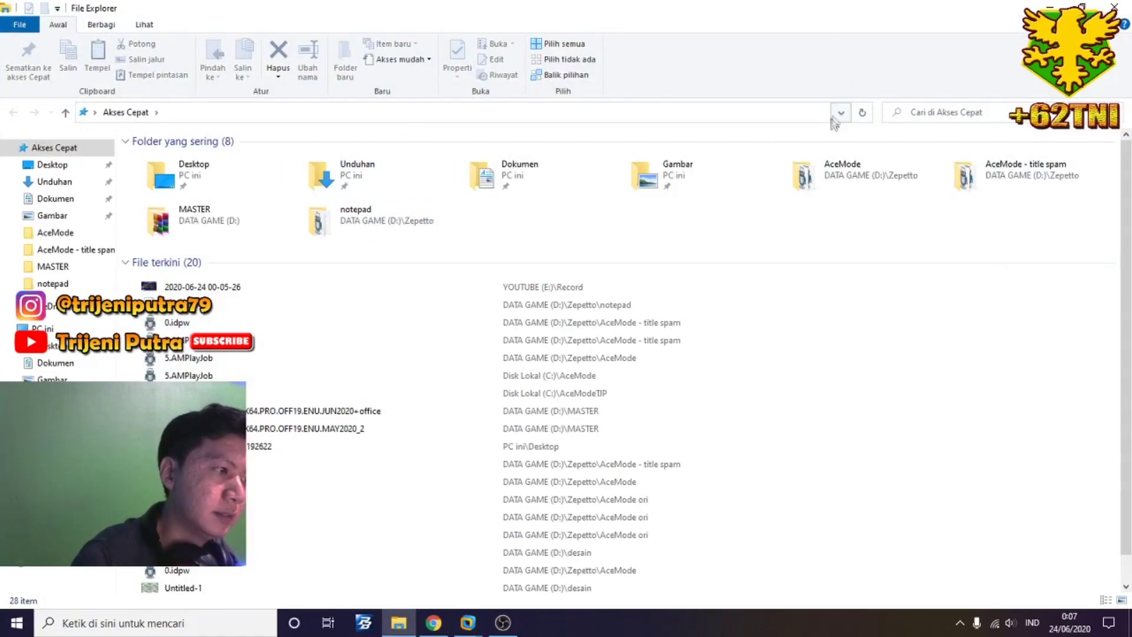
{"action": "left_click", "coordinate": [1082, 7]}
{"action": "left_click_drag", "start_coordinate": [615, 8], "coordinate": [853, 82]}
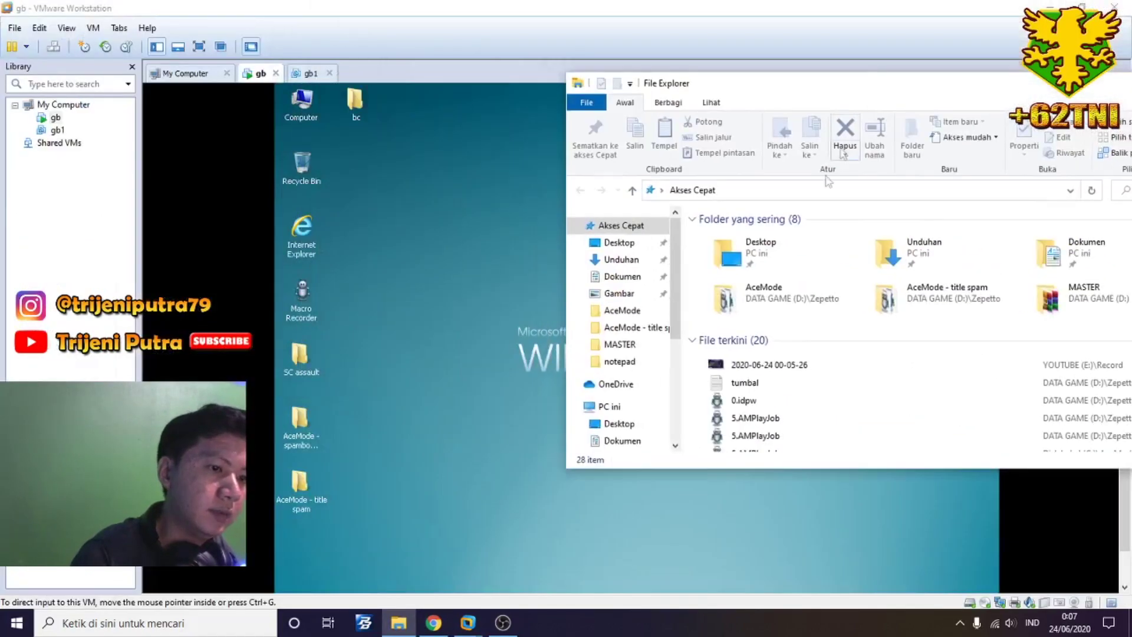
{"action": "scroll", "coordinate": [677, 433], "scroll_direction": "down", "scroll_amount": 4}
{"action": "left_click", "coordinate": [628, 367]}
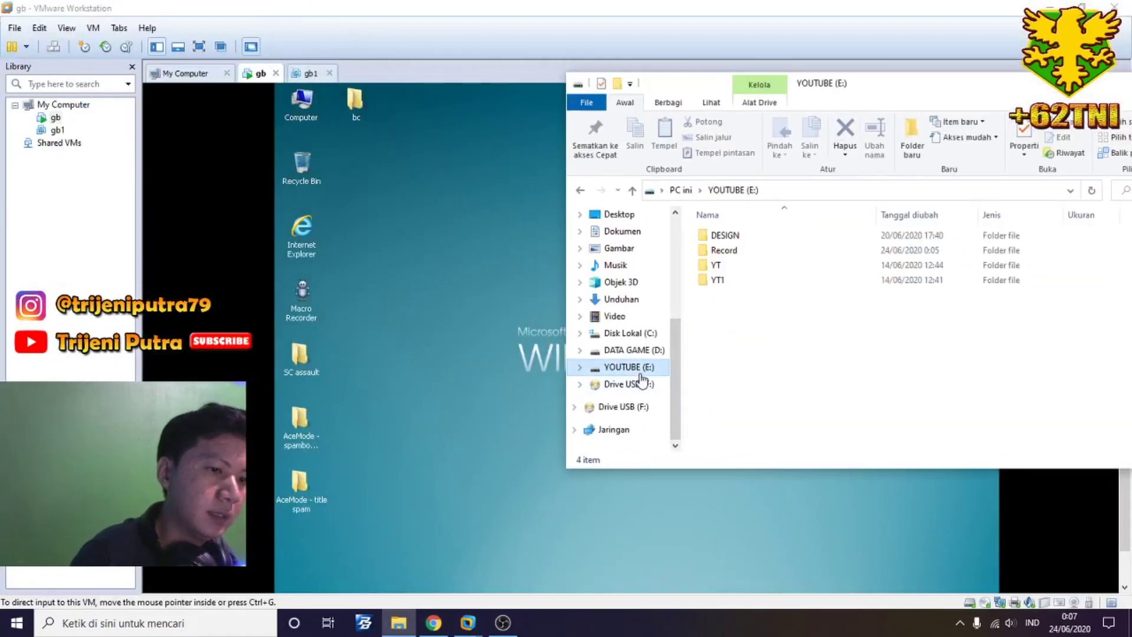
{"action": "left_click", "coordinate": [756, 236]}
{"action": "left_click", "coordinate": [757, 250]}
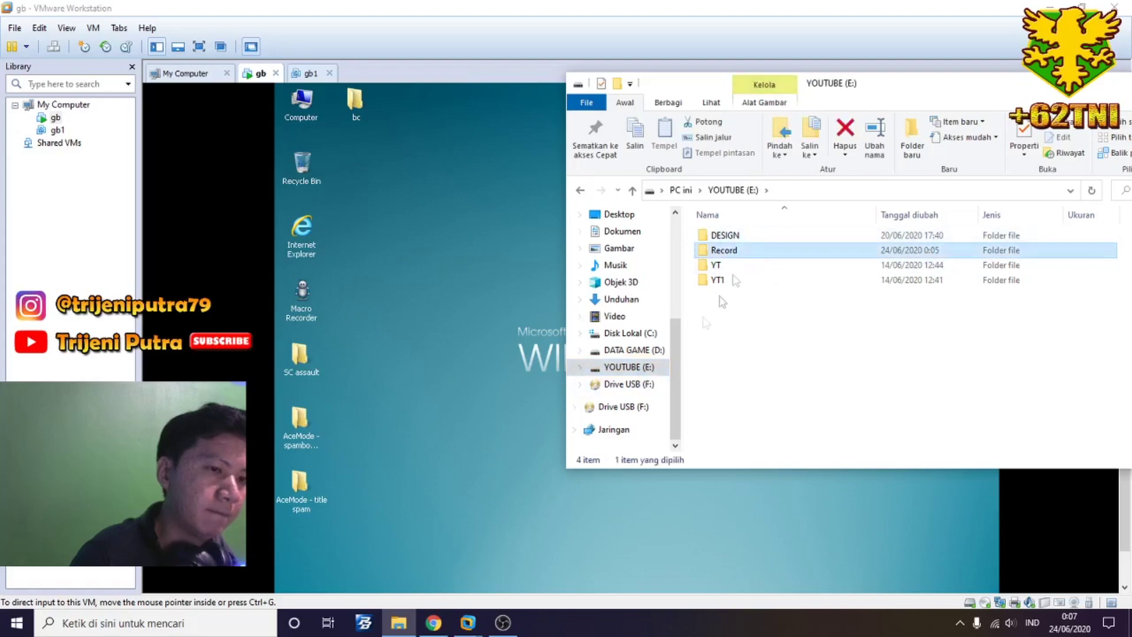
Step: Open the Zepetto folder on DATA GAME (D:), look inside its AceMode subfolder and return to Zepetto
{"action": "left_click", "coordinate": [631, 350]}
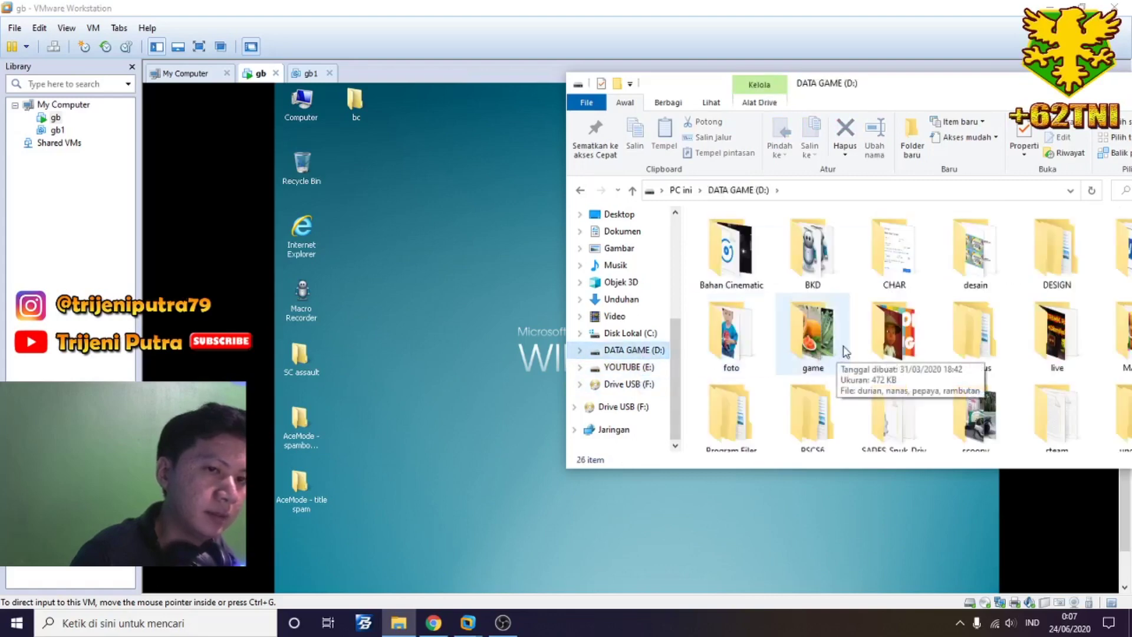
{"action": "scroll", "coordinate": [924, 397], "scroll_direction": "down", "scroll_amount": 1}
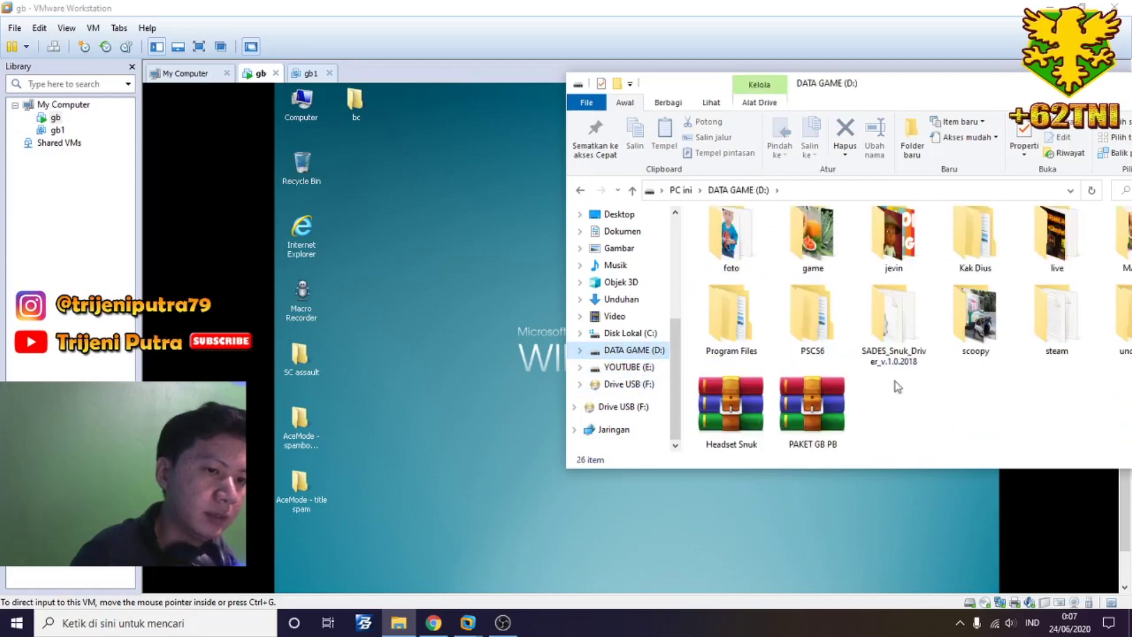
{"action": "left_click_drag", "start_coordinate": [909, 88], "coordinate": [817, 63]}
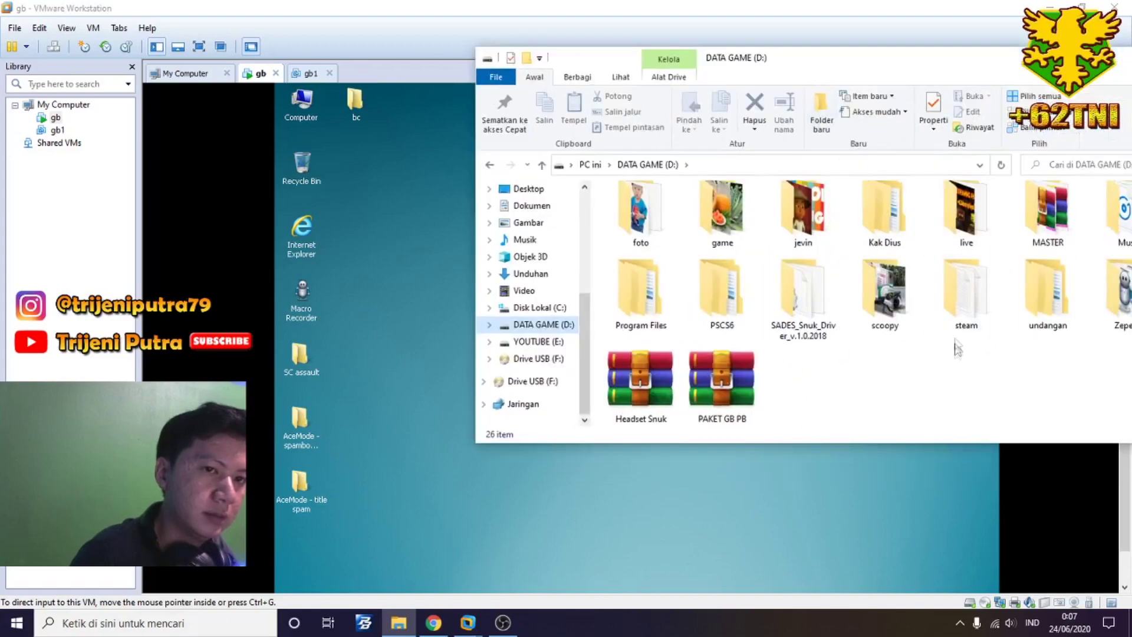
{"action": "double_click", "coordinate": [1123, 295]}
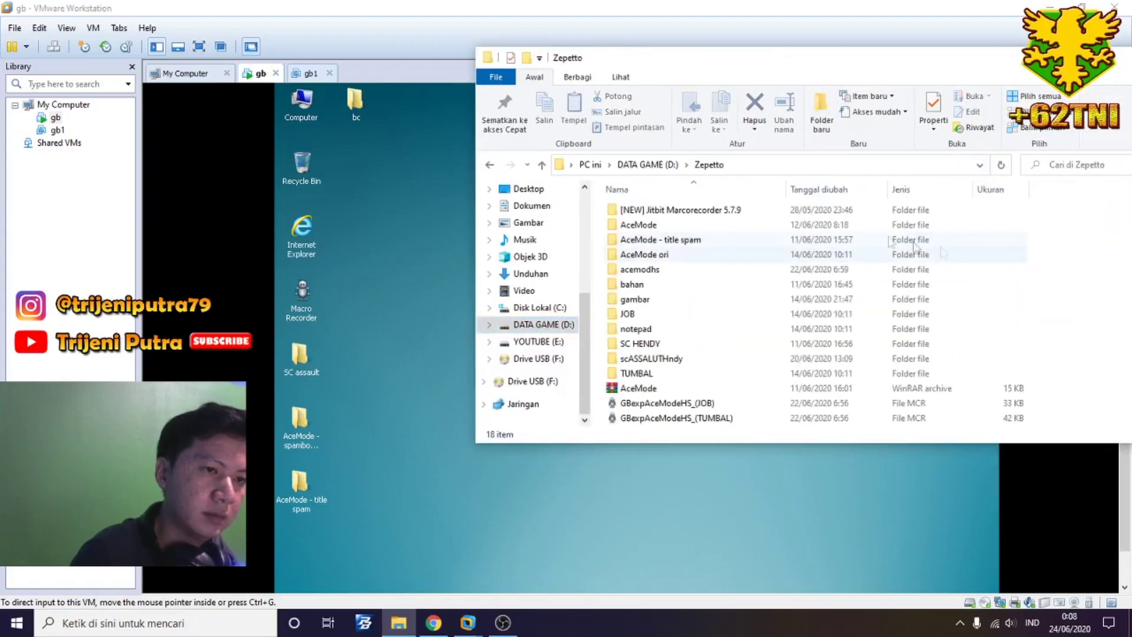
{"action": "left_click", "coordinate": [714, 228]}
{"action": "double_click", "coordinate": [660, 229]}
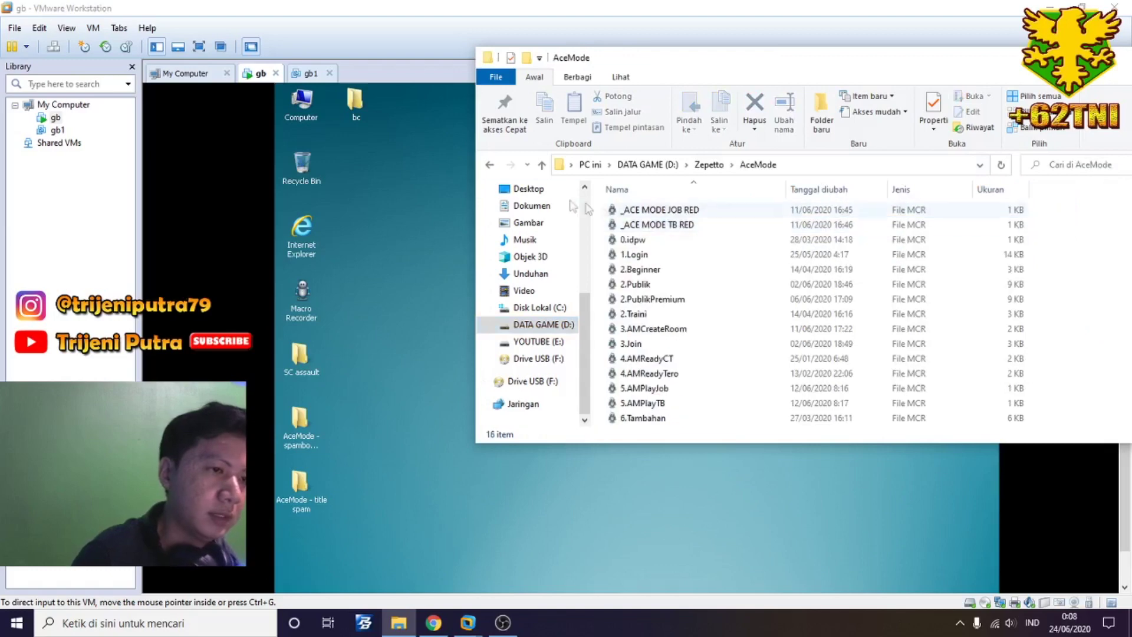
{"action": "key", "text": "alt+Left"}
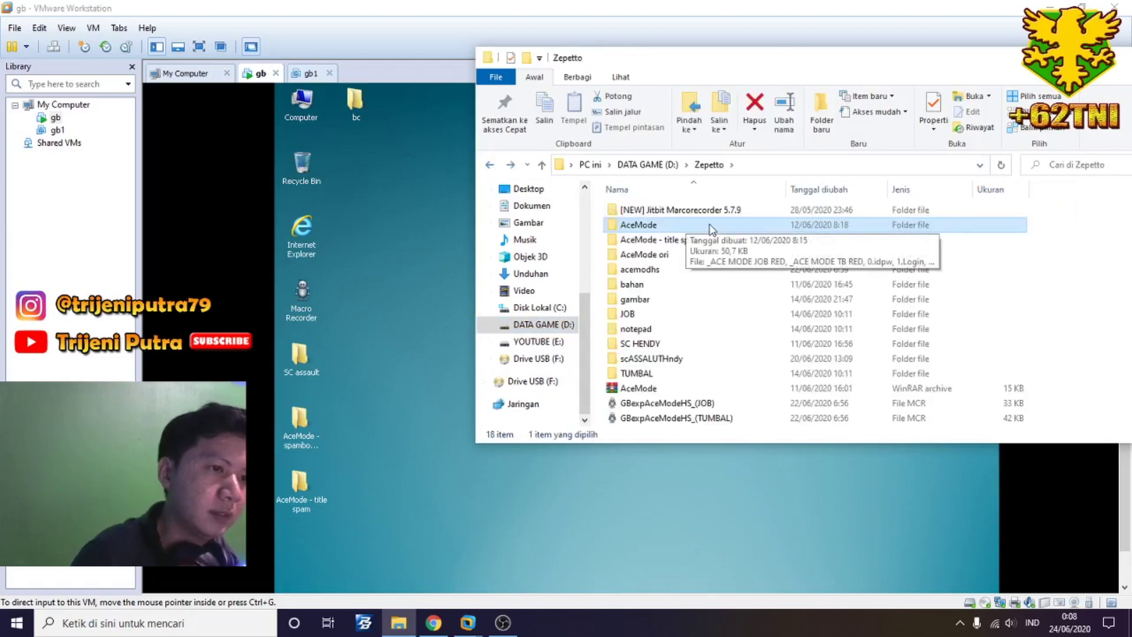
Step: Copy the AceMode folder from the host's Zepetto folder and paste it onto the gb virtual machine's desktop
{"action": "right_click", "coordinate": [660, 225]}
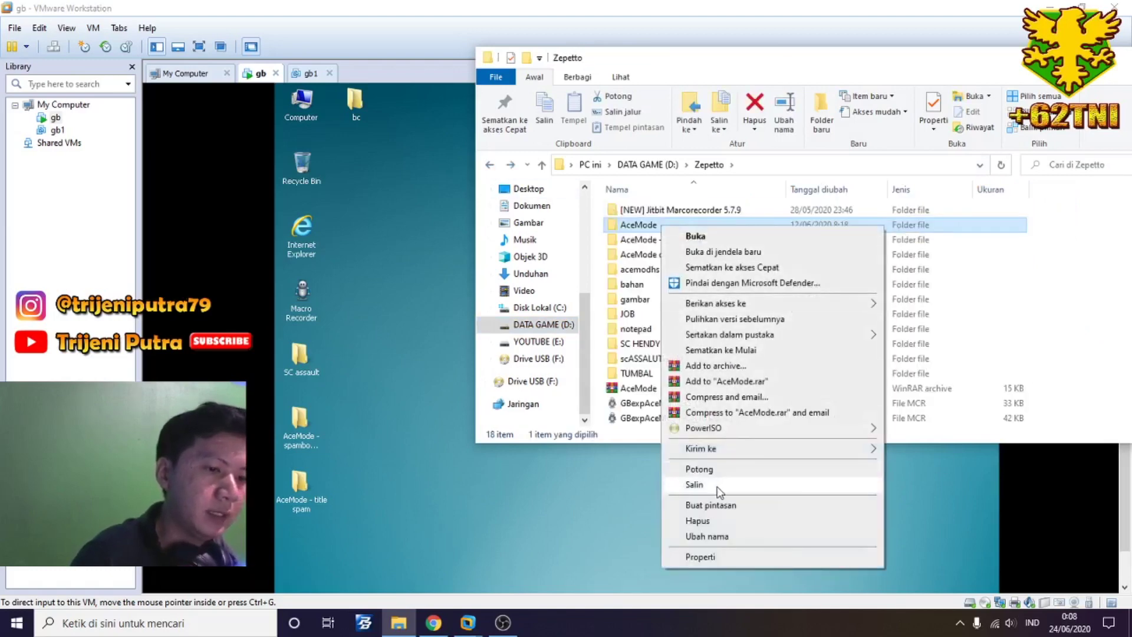
{"action": "left_click", "coordinate": [718, 493]}
{"action": "left_click", "coordinate": [405, 253]}
{"action": "right_click", "coordinate": [405, 253]}
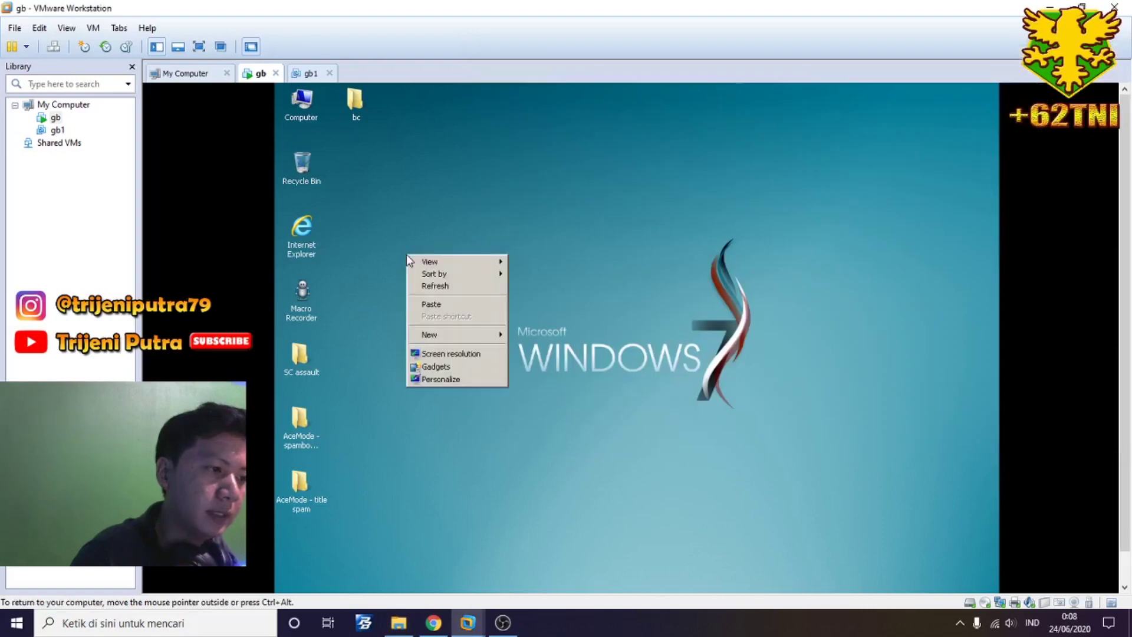
{"action": "left_click", "coordinate": [440, 305]}
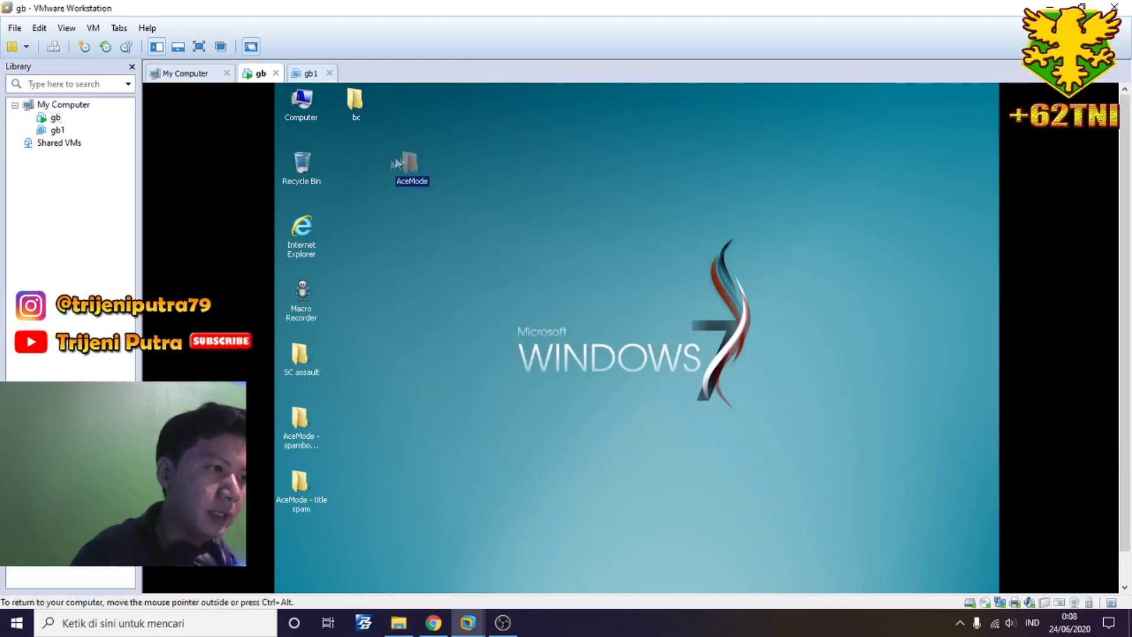
Step: Delete the pasted AceMode folder from the guest desktop
{"action": "right_click", "coordinate": [361, 162]}
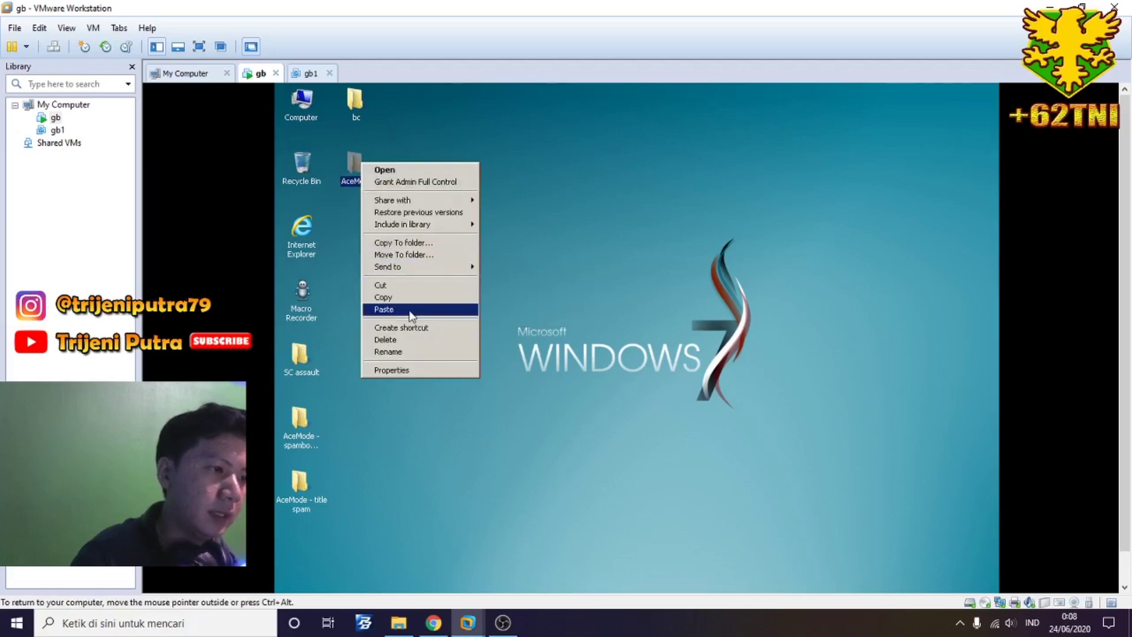
{"action": "left_click", "coordinate": [406, 340]}
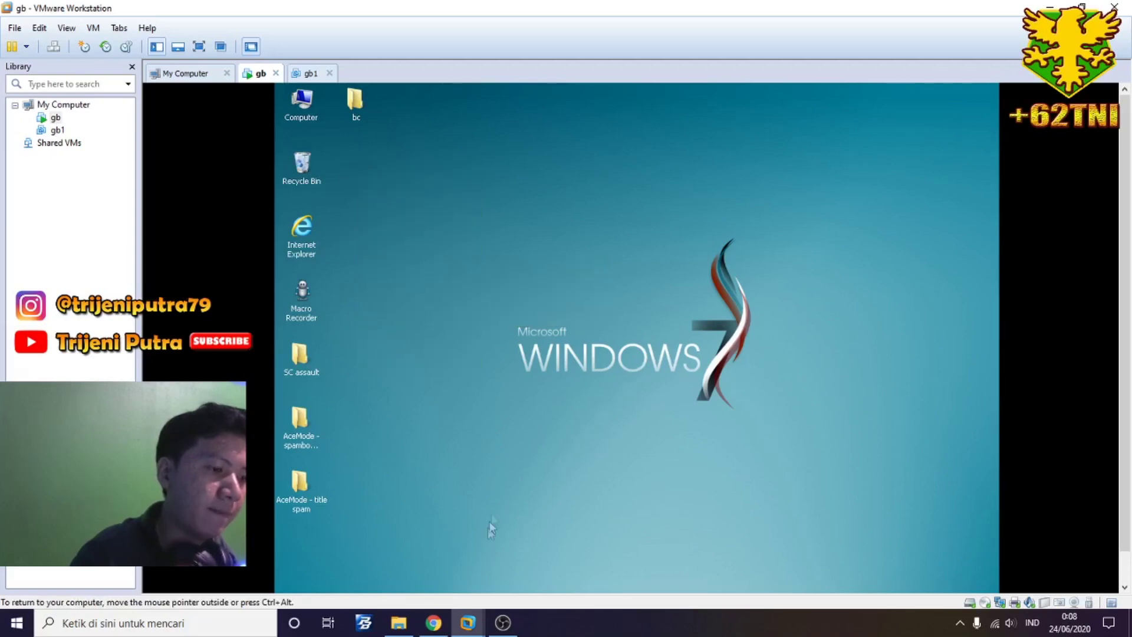
Step: Transfer the AceMode folder directly from the host's Zepetto window onto the gb virtual machine's desktop without using the clipboard
{"action": "left_click", "coordinate": [399, 622]}
{"action": "left_click_drag", "start_coordinate": [646, 227], "coordinate": [467, 218]}
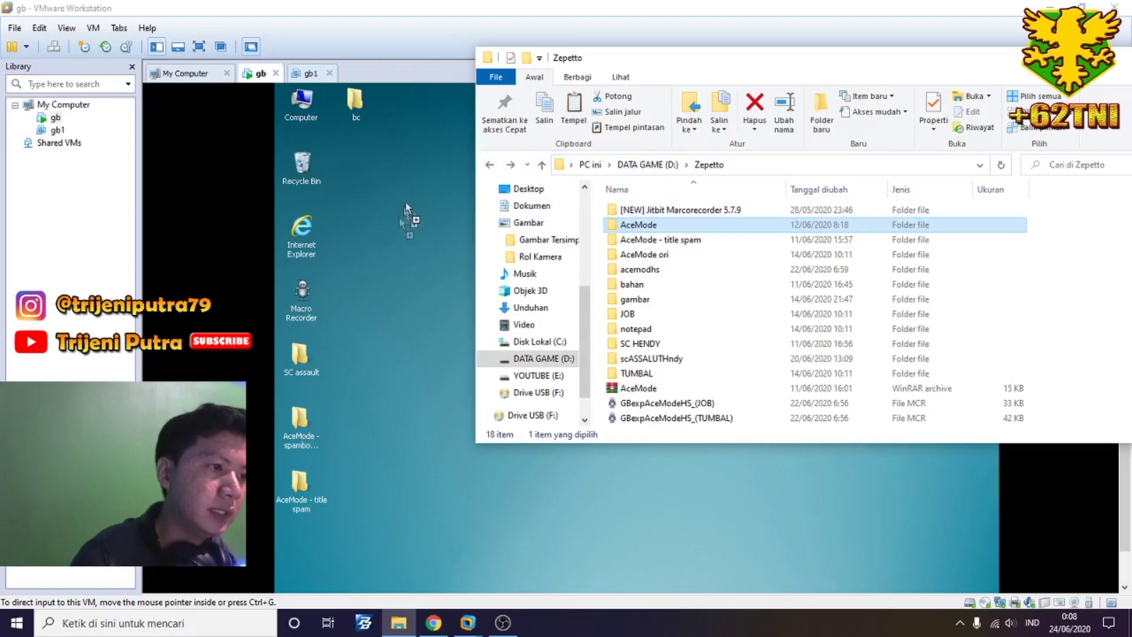
{"action": "left_click_drag", "start_coordinate": [390, 203], "coordinate": [390, 202]}
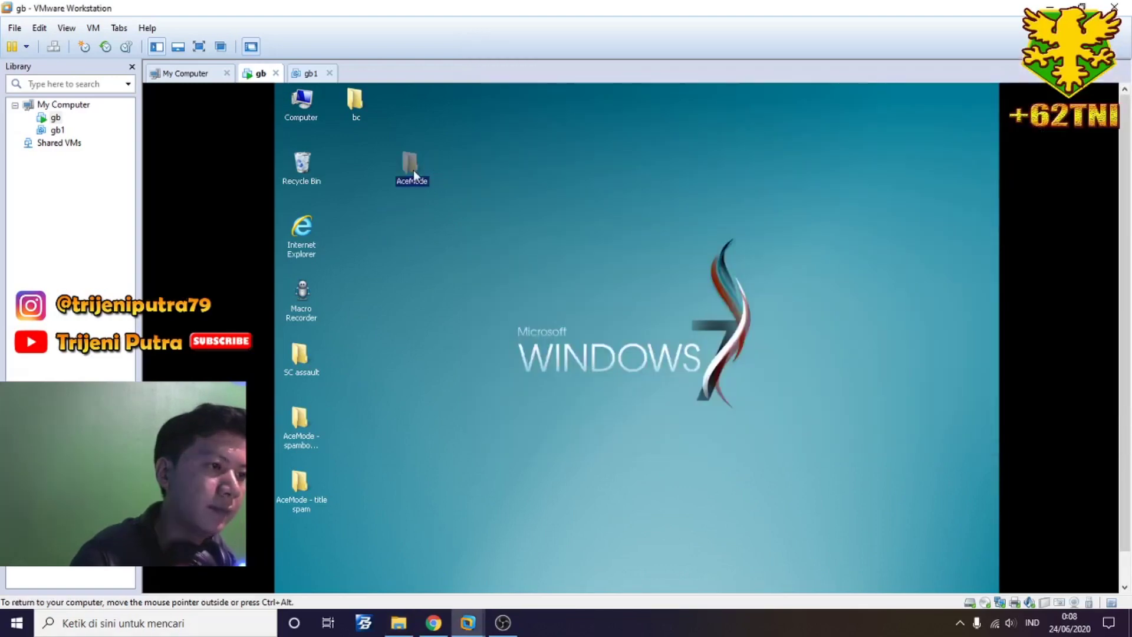
Step: Delete the transferred AceMode folder from the gb virtual machine's desktop and refresh the desktop
{"action": "key", "text": "Delete"}
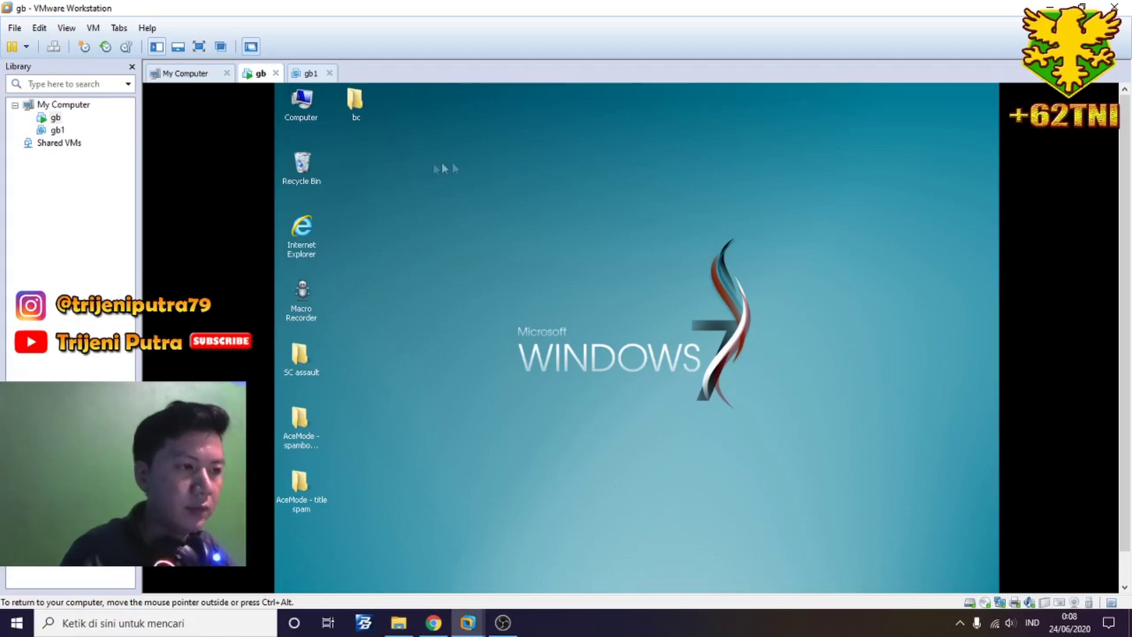
{"action": "right_click", "coordinate": [500, 160]}
{"action": "left_click", "coordinate": [529, 195]}
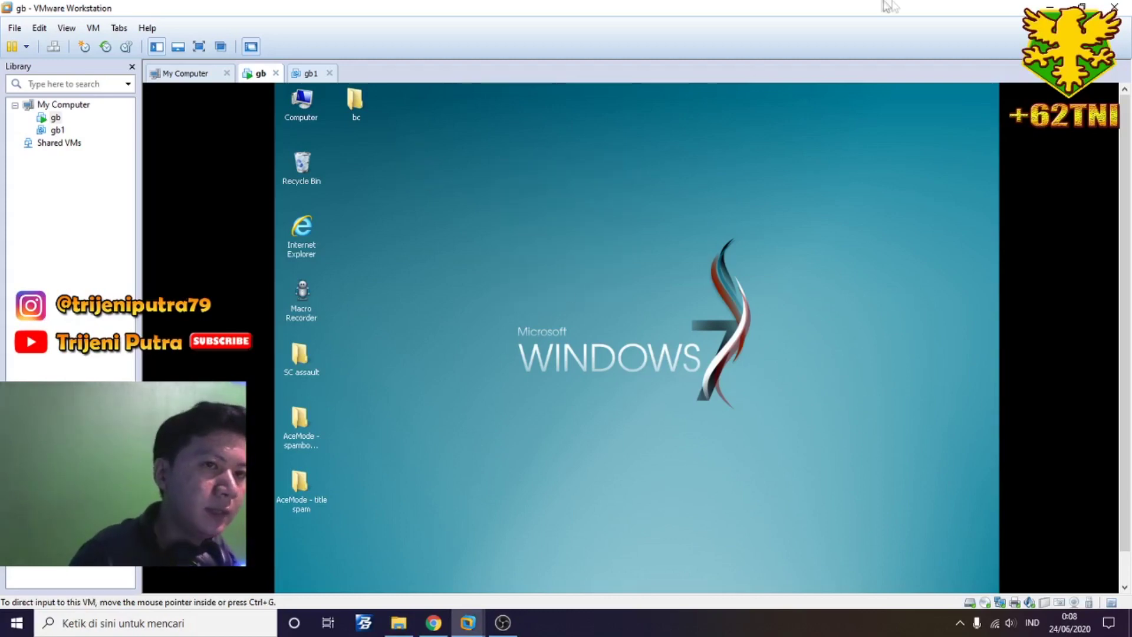
Step: Minimize the virtual machine window and display the contents of Drive USB (F:) on the host PC
{"action": "left_click", "coordinate": [1049, 7]}
{"action": "right_click", "coordinate": [420, 75]}
{"action": "left_click", "coordinate": [429, 118]}
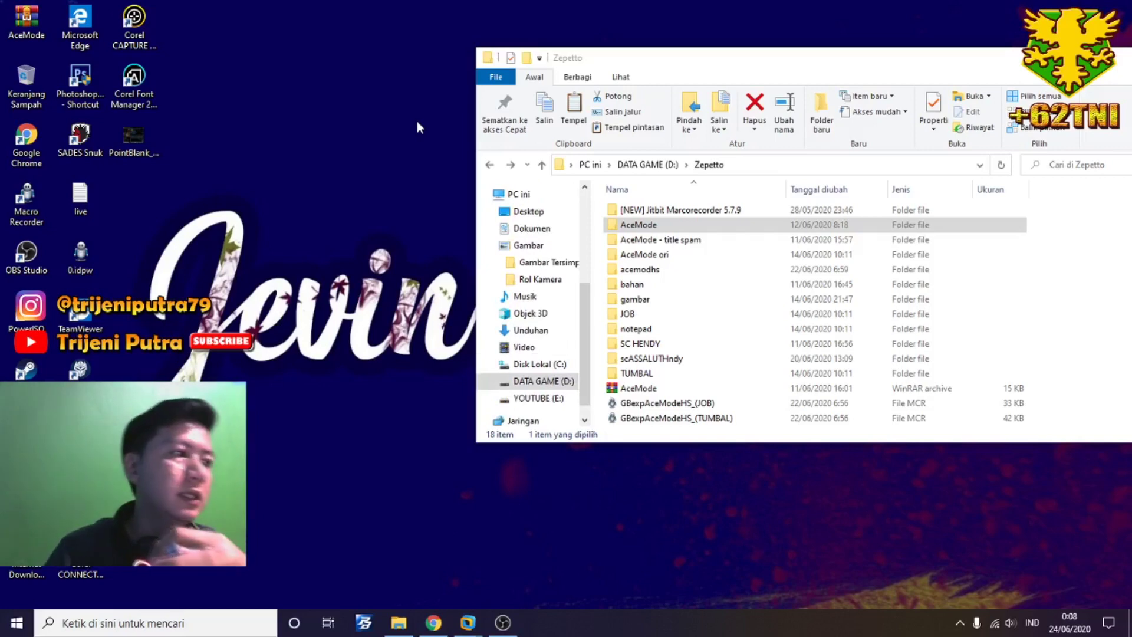
{"action": "right_click", "coordinate": [260, 236]}
{"action": "left_click", "coordinate": [289, 278]}
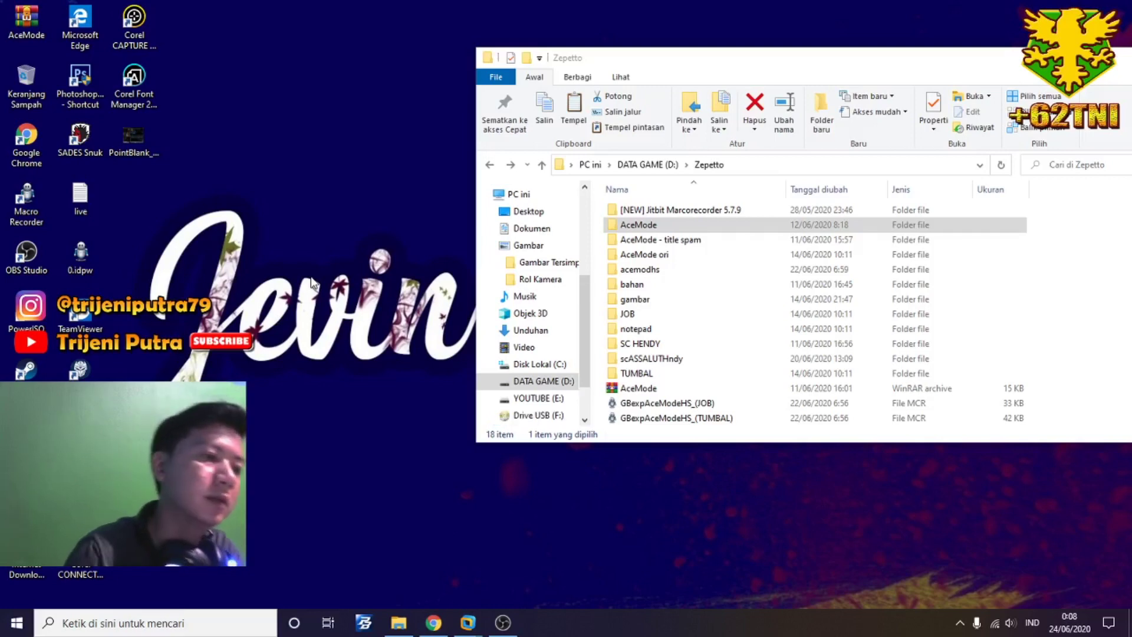
{"action": "left_click", "coordinate": [585, 417]}
{"action": "scroll", "coordinate": [533, 353], "scroll_direction": "down", "scroll_amount": 2}
{"action": "left_click", "coordinate": [533, 359]}
{"action": "right_click", "coordinate": [686, 244]}
{"action": "left_click", "coordinate": [728, 296]}
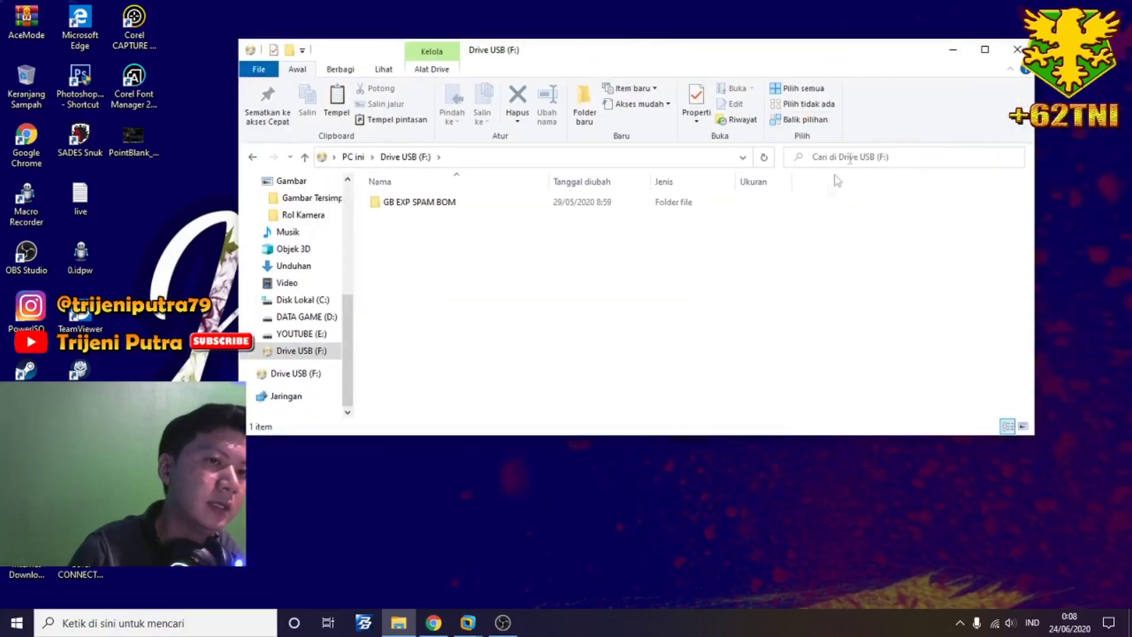
Step: Close the USB drive's folder window and safely eject the USB Mass Storage Device from the host
{"action": "left_click", "coordinate": [1017, 49]}
{"action": "left_click", "coordinate": [959, 622]}
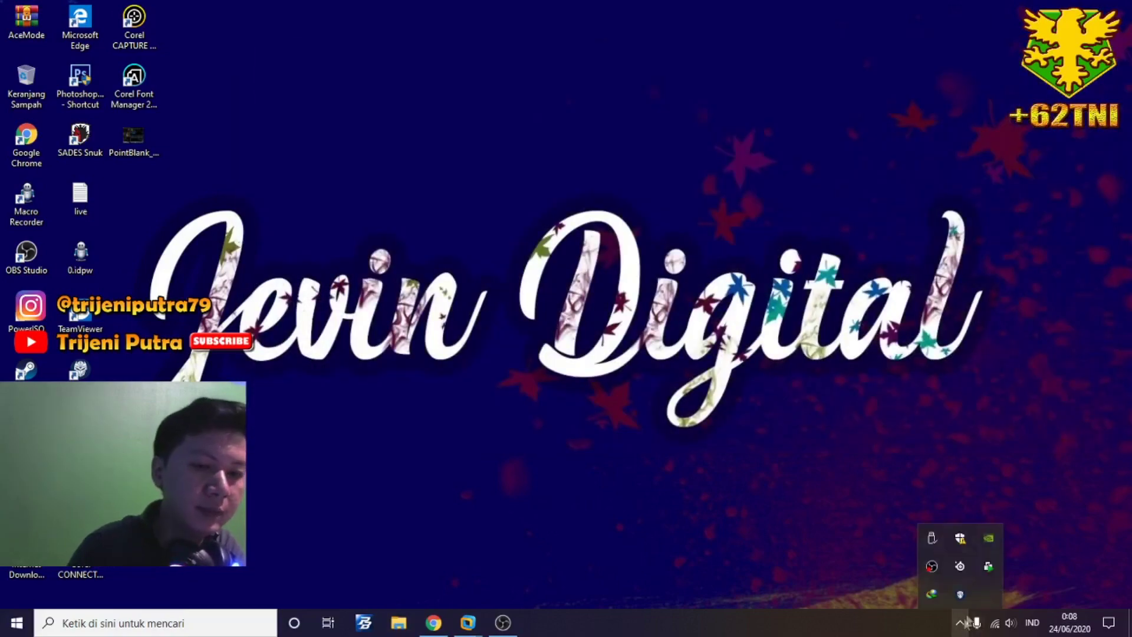
{"action": "left_click", "coordinate": [933, 539]}
{"action": "left_click", "coordinate": [918, 514]}
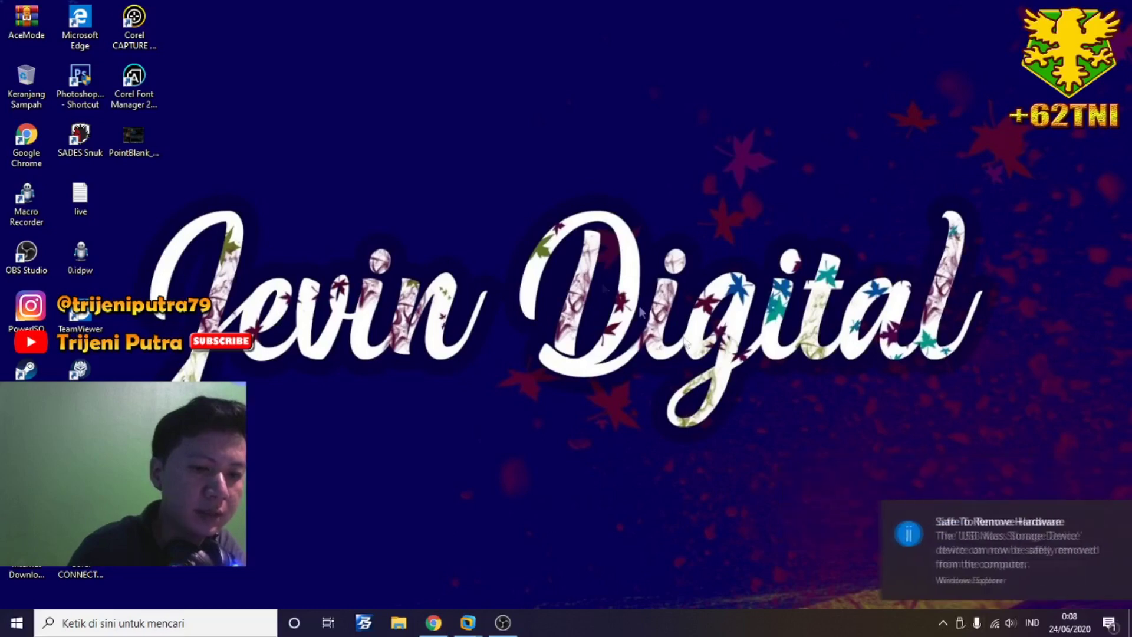
{"action": "right_click", "coordinate": [567, 261]}
{"action": "left_click", "coordinate": [611, 306]}
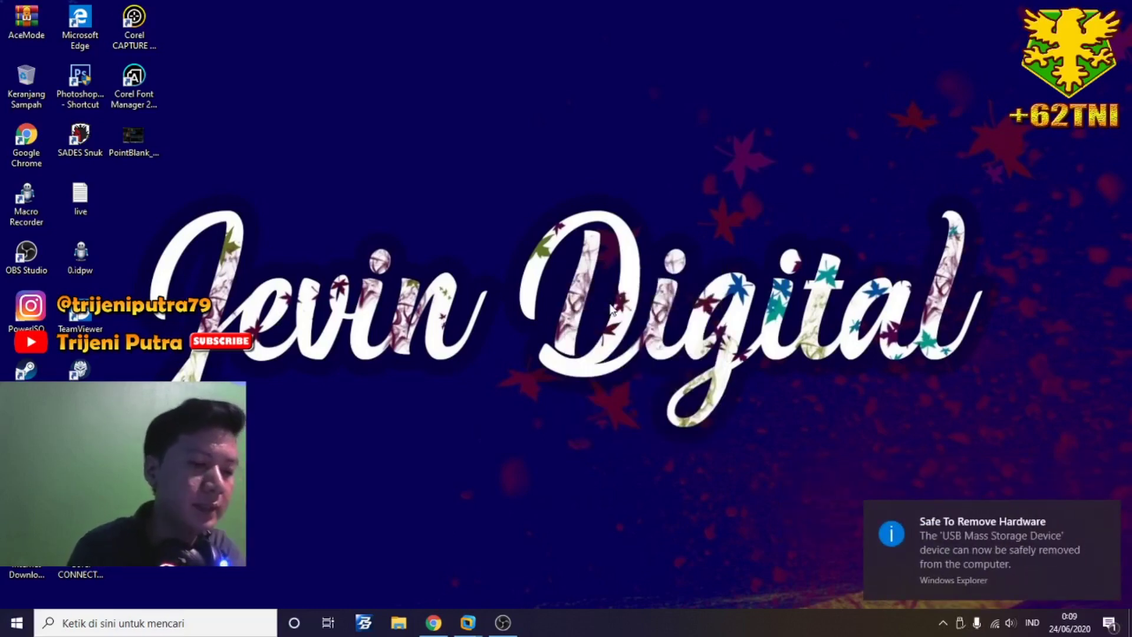
Step: Switch back to the gb virtual machine in VMware Workstation, refresh its desktop and open Computer
{"action": "mouse_move", "coordinate": [468, 622]}
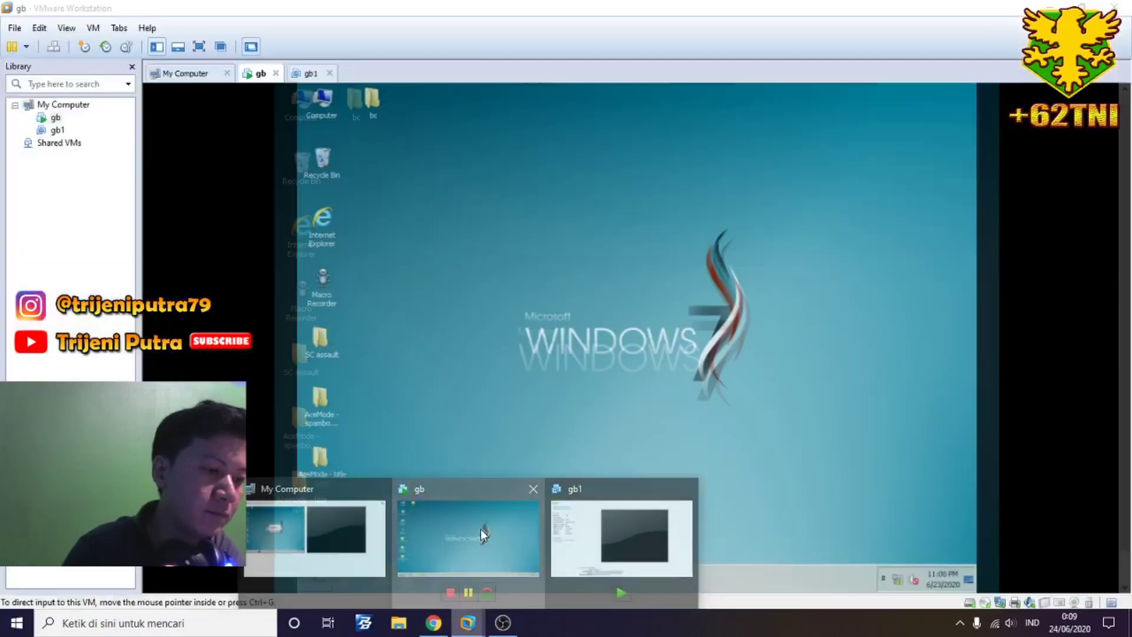
{"action": "left_click", "coordinate": [480, 529]}
{"action": "right_click", "coordinate": [522, 242]}
{"action": "left_click", "coordinate": [551, 274]}
{"action": "right_click", "coordinate": [494, 226]}
{"action": "left_click", "coordinate": [526, 264]}
{"action": "right_click", "coordinate": [517, 241]}
{"action": "left_click", "coordinate": [542, 270]}
{"action": "double_click", "coordinate": [302, 101]}
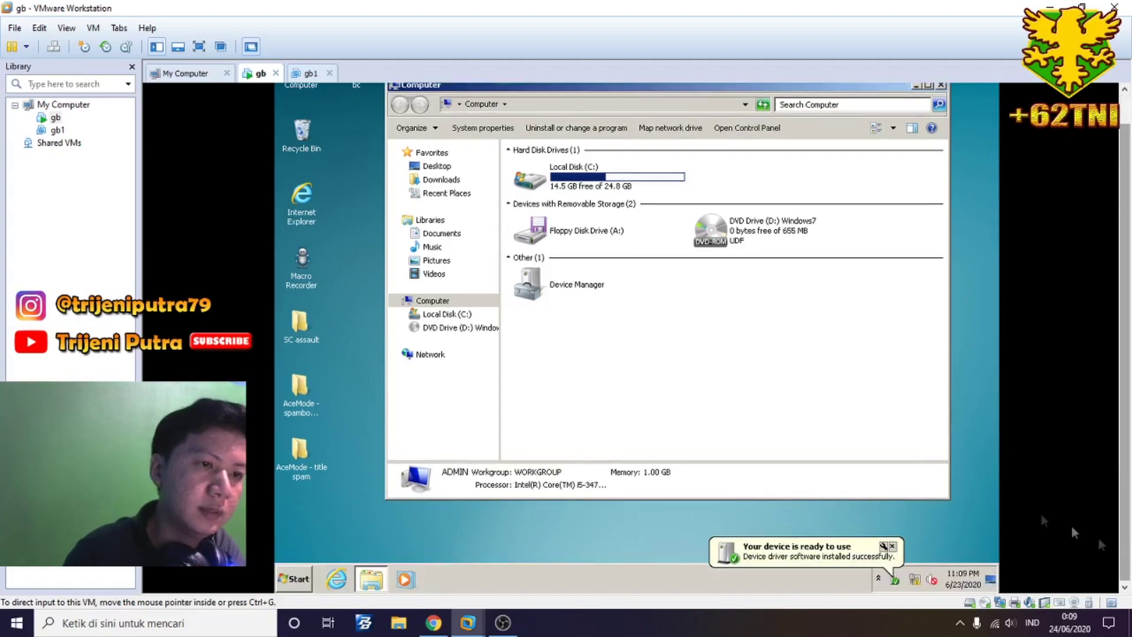
Step: Open the driver installation details and refresh the guest's Computer window to check for the removable disk
{"action": "left_click", "coordinate": [786, 548]}
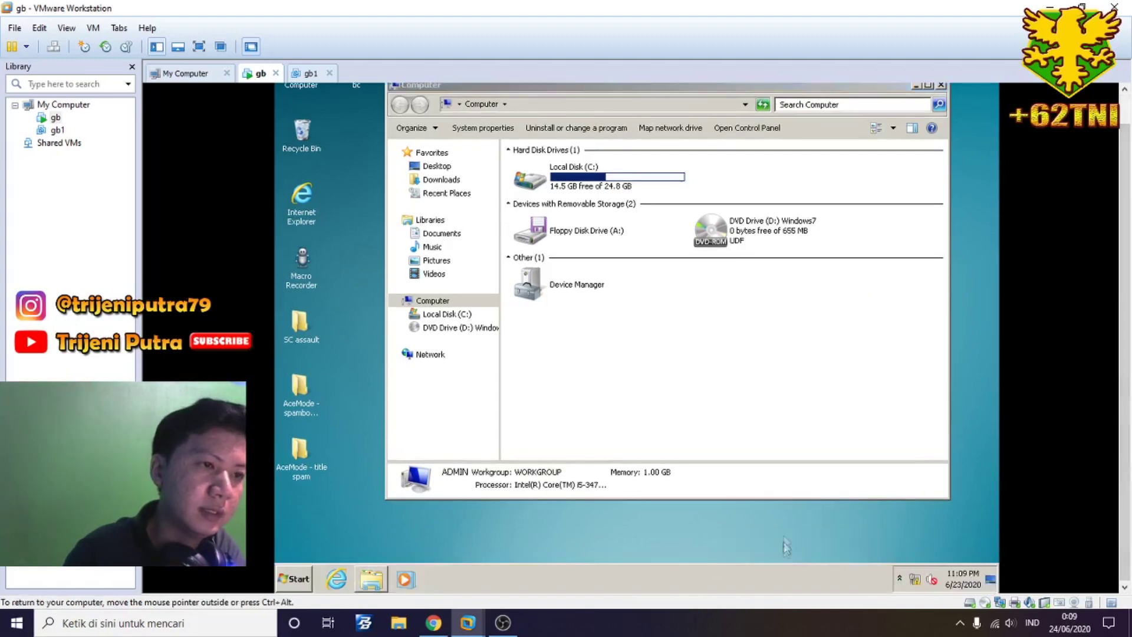
{"action": "right_click", "coordinate": [634, 304]}
{"action": "left_click", "coordinate": [663, 348]}
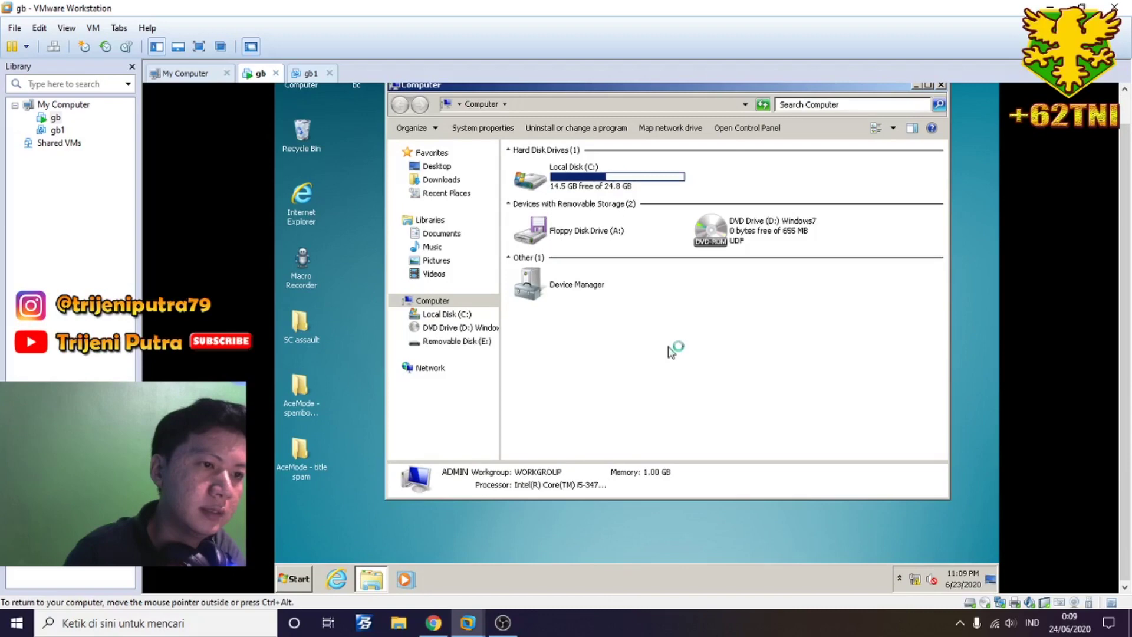
{"action": "left_click", "coordinate": [581, 278]}
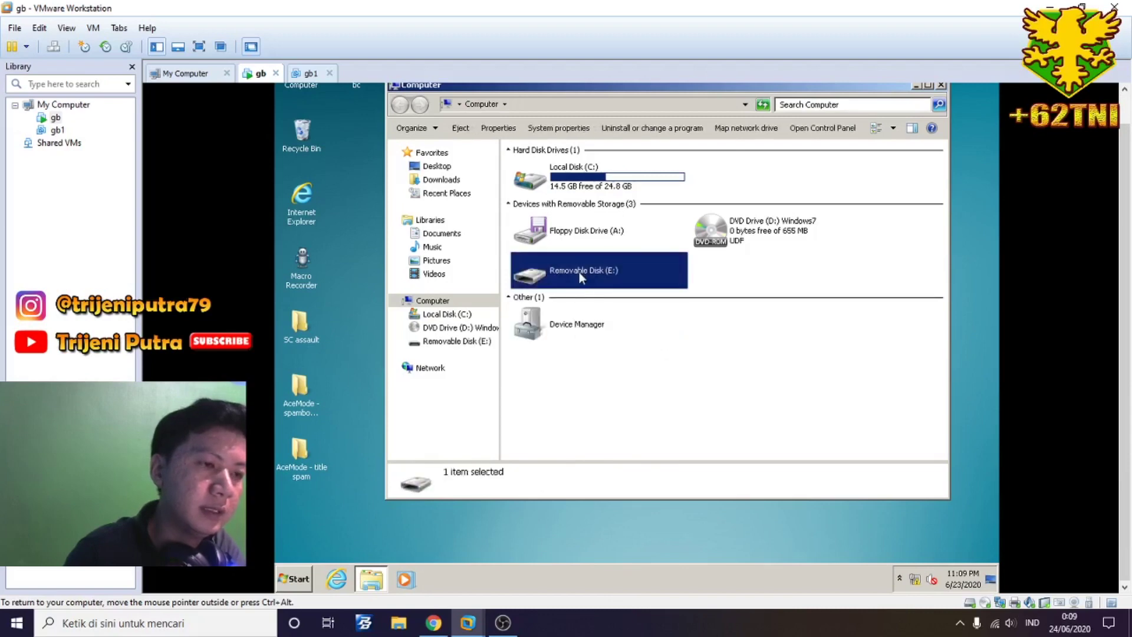
{"action": "left_click", "coordinate": [617, 362]}
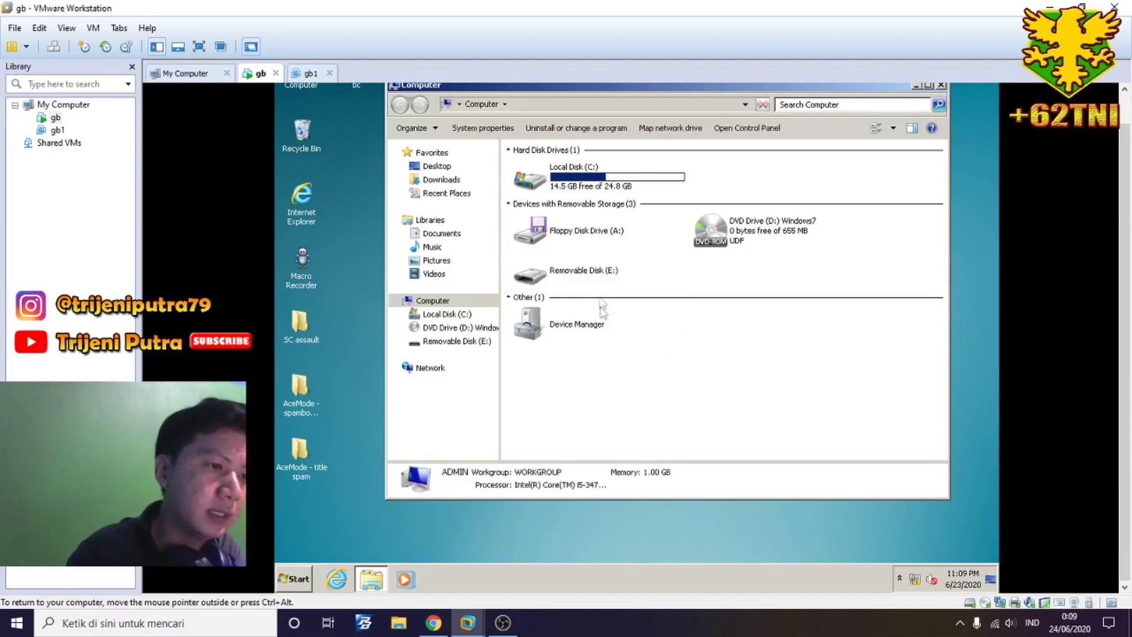
{"action": "left_click", "coordinate": [586, 187]}
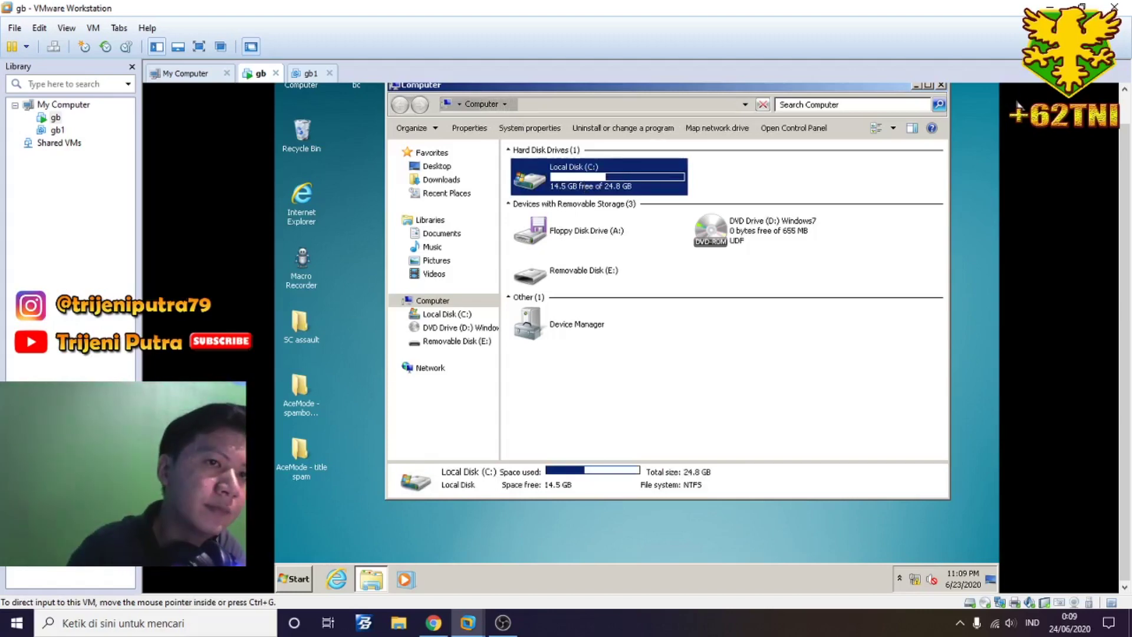
Step: Close the guest's Computer window and the Driver Software Installation dialog, and refresh the desktop
{"action": "left_click", "coordinate": [941, 85]}
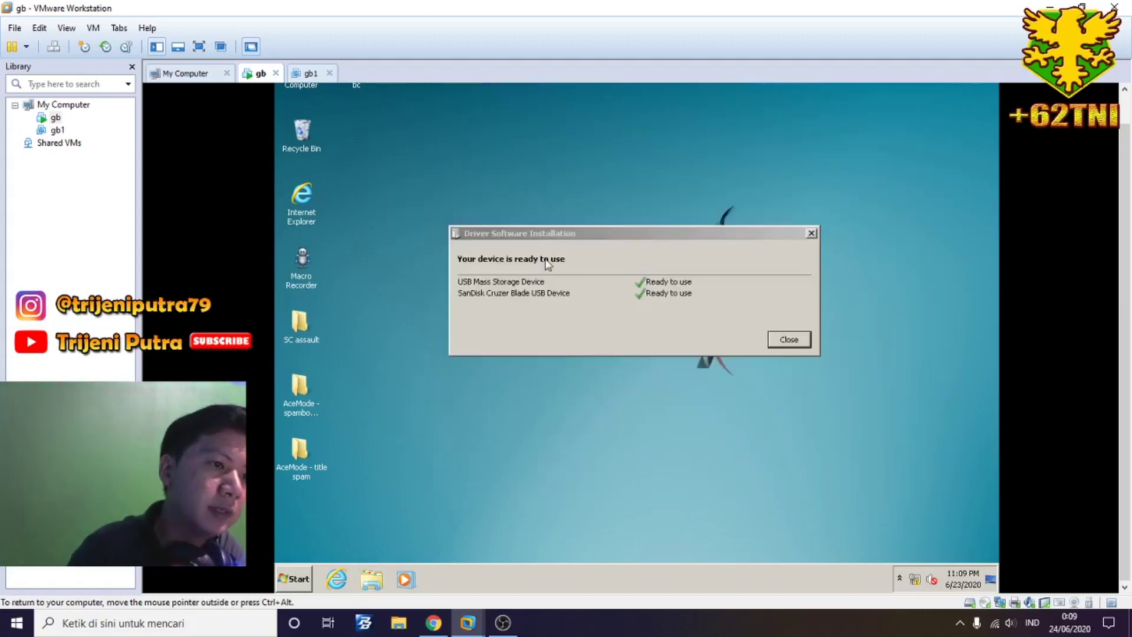
{"action": "left_click", "coordinate": [798, 342]}
{"action": "right_click", "coordinate": [518, 260]}
{"action": "left_click", "coordinate": [543, 289]}
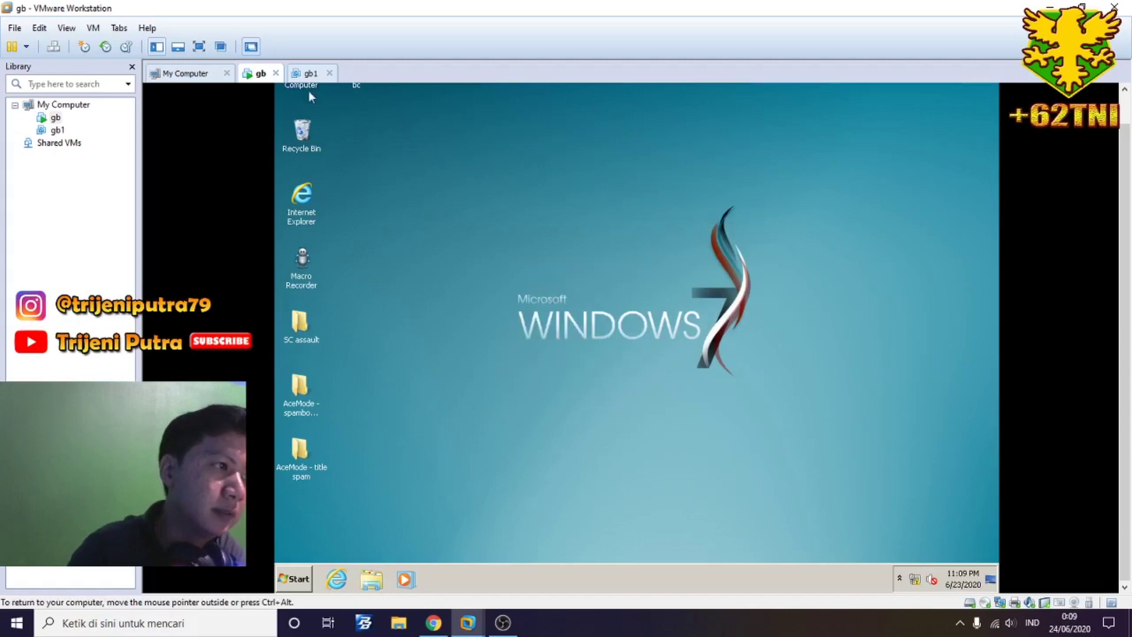
Step: Try to open Removable Disk (E:) from the guest's Computer window, refresh the desktop and close the window
{"action": "key", "text": "super+e"}
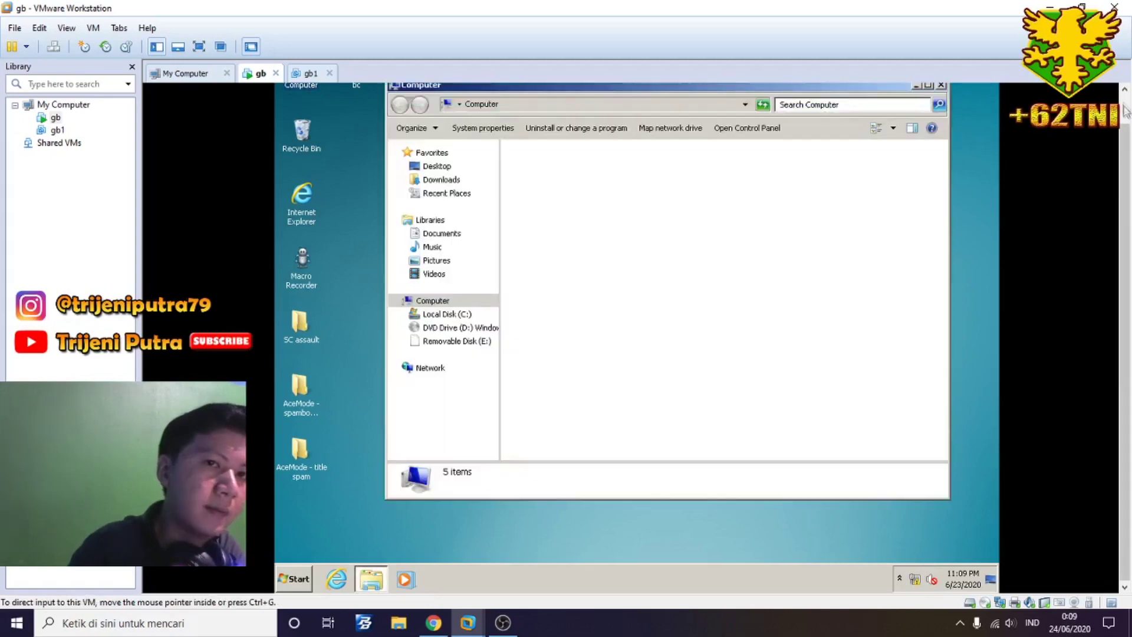
{"action": "double_click", "coordinate": [587, 304]}
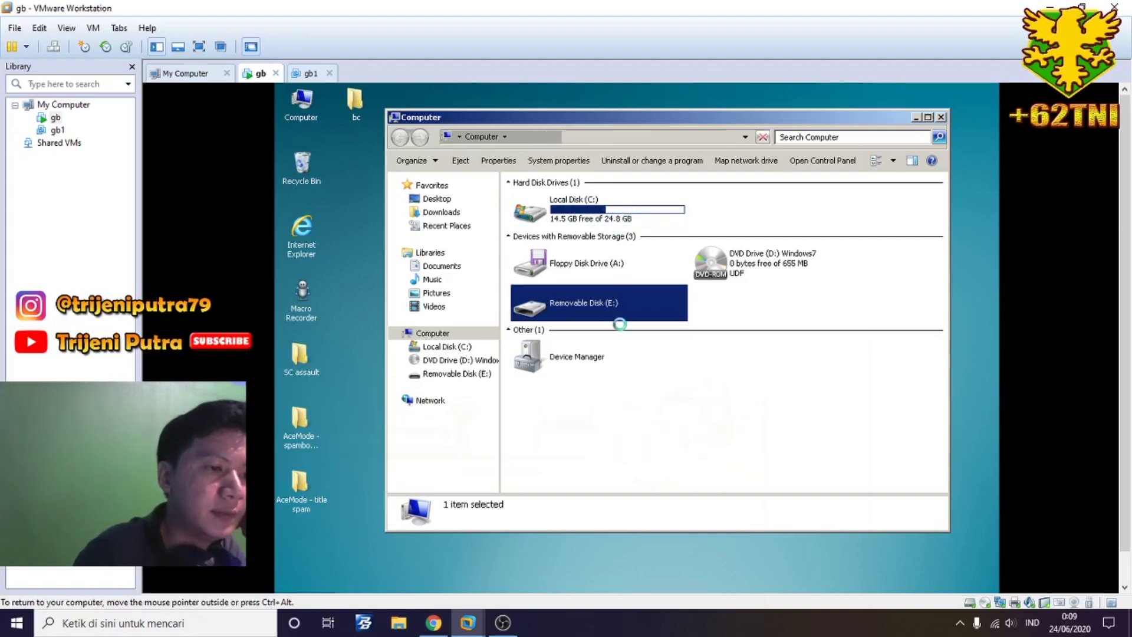
{"action": "right_click", "coordinate": [344, 250]}
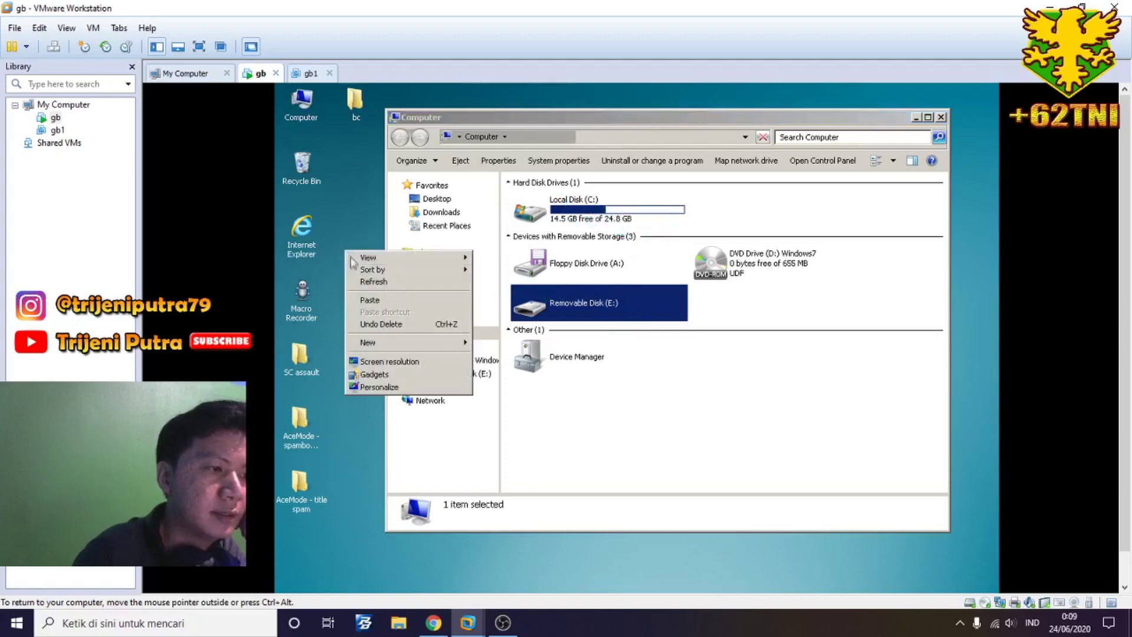
{"action": "left_click", "coordinate": [365, 280]}
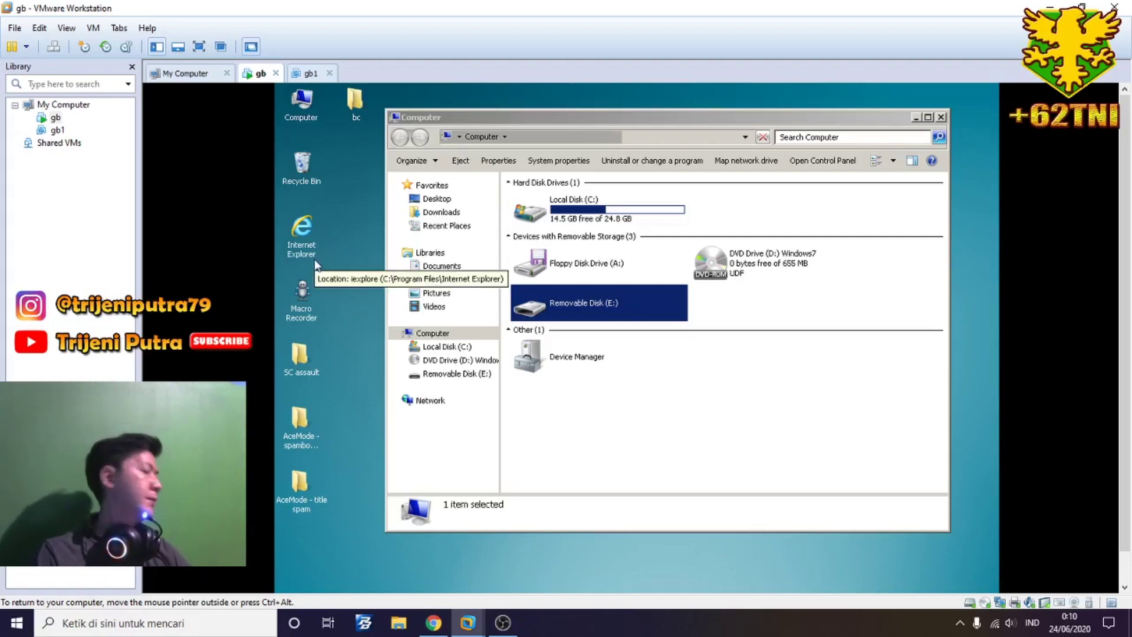
{"action": "right_click", "coordinate": [352, 268]}
{"action": "left_click", "coordinate": [357, 292]}
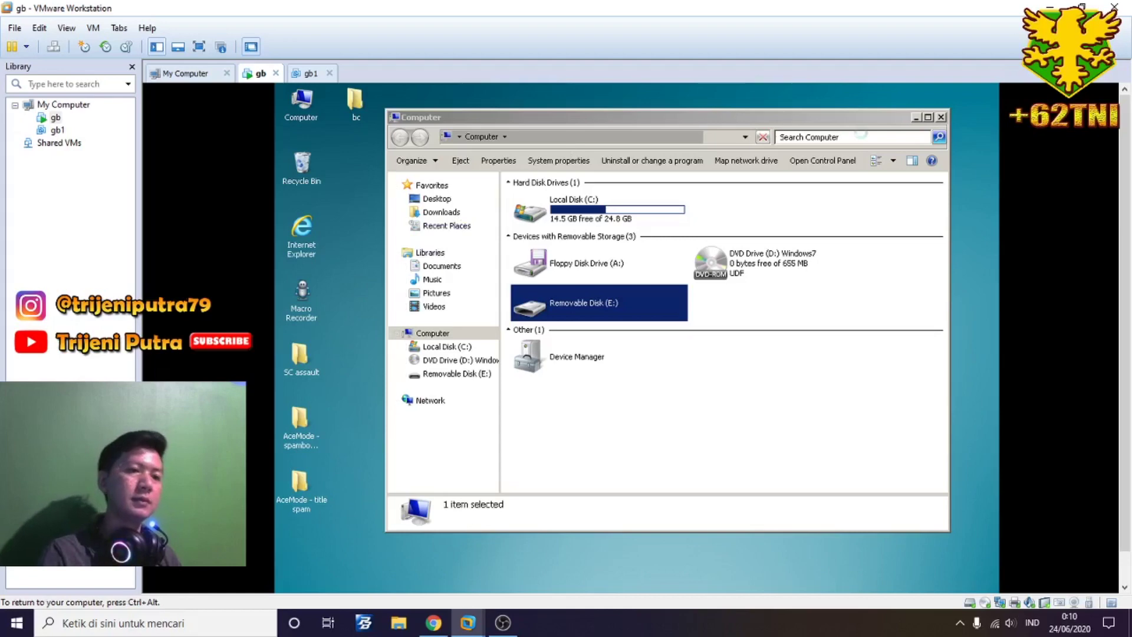
{"action": "left_click", "coordinate": [941, 116]}
{"action": "right_click", "coordinate": [554, 212]}
{"action": "left_click", "coordinate": [578, 242]}
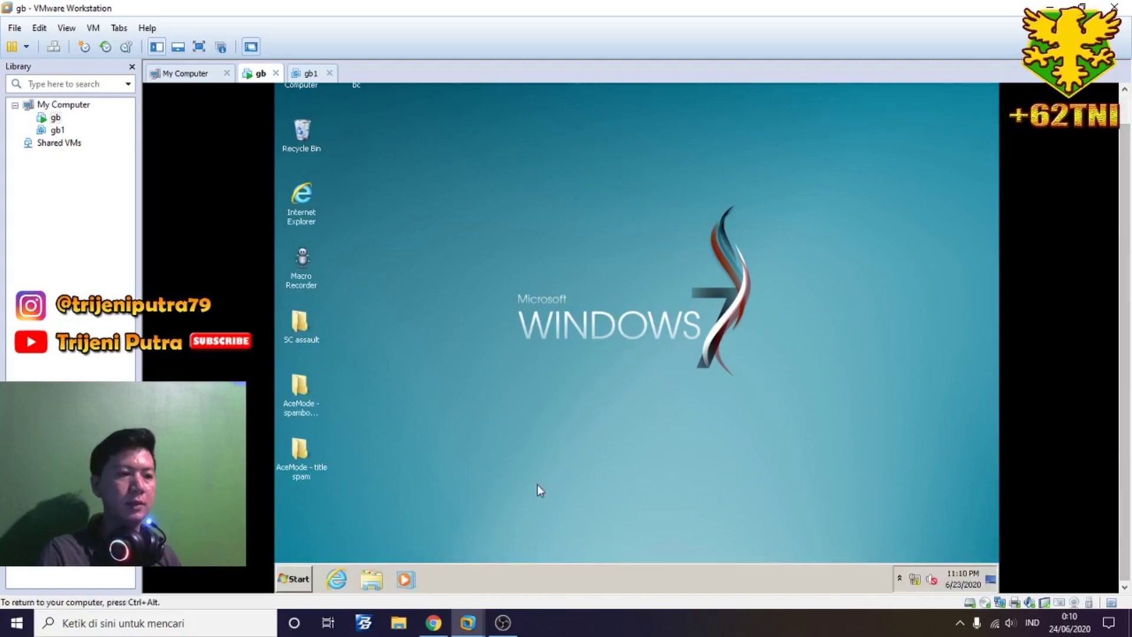
Step: Open Removable Disk (E:) through the guest's file explorer, dismissing the AutoPlay dialog
{"action": "left_click", "coordinate": [374, 582]}
{"action": "left_click", "coordinate": [443, 302]}
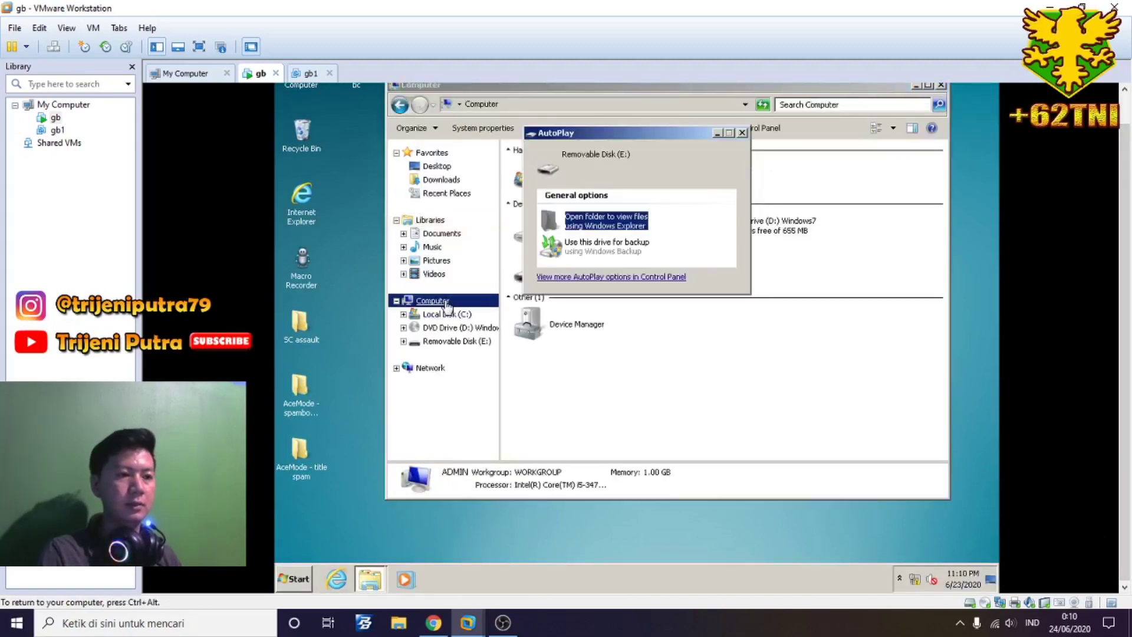
{"action": "left_click", "coordinate": [742, 133]}
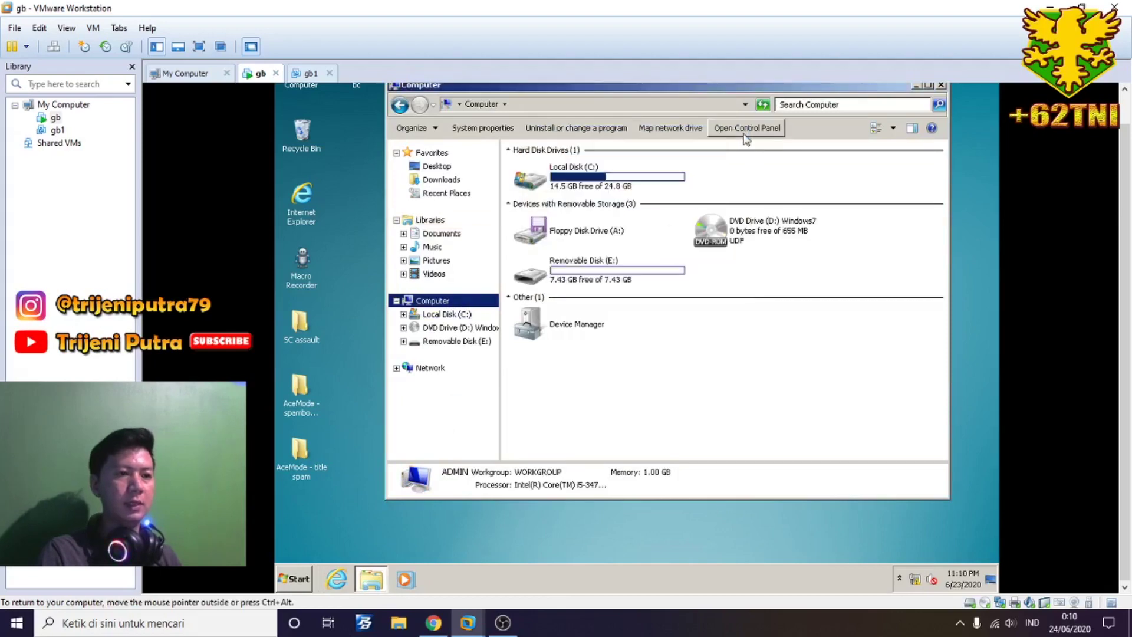
{"action": "double_click", "coordinate": [639, 271]}
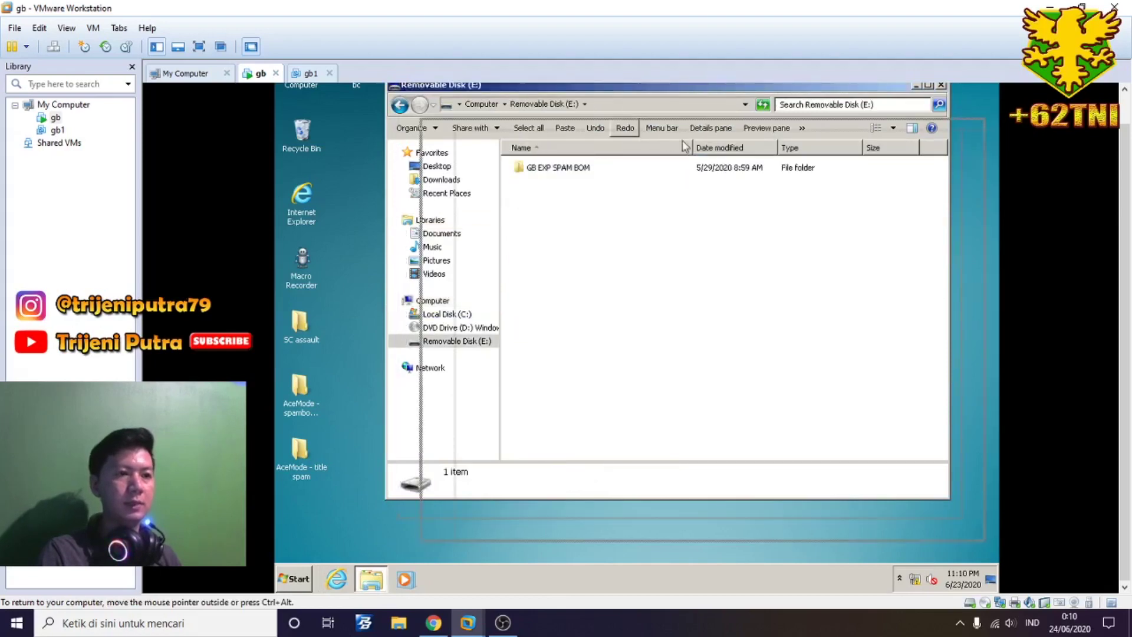
Step: Copy the GB EXP SPAM BOM folder from Removable Disk (E:) and paste it onto the guest desktop
{"action": "left_click", "coordinate": [646, 224]}
{"action": "right_click", "coordinate": [647, 226]}
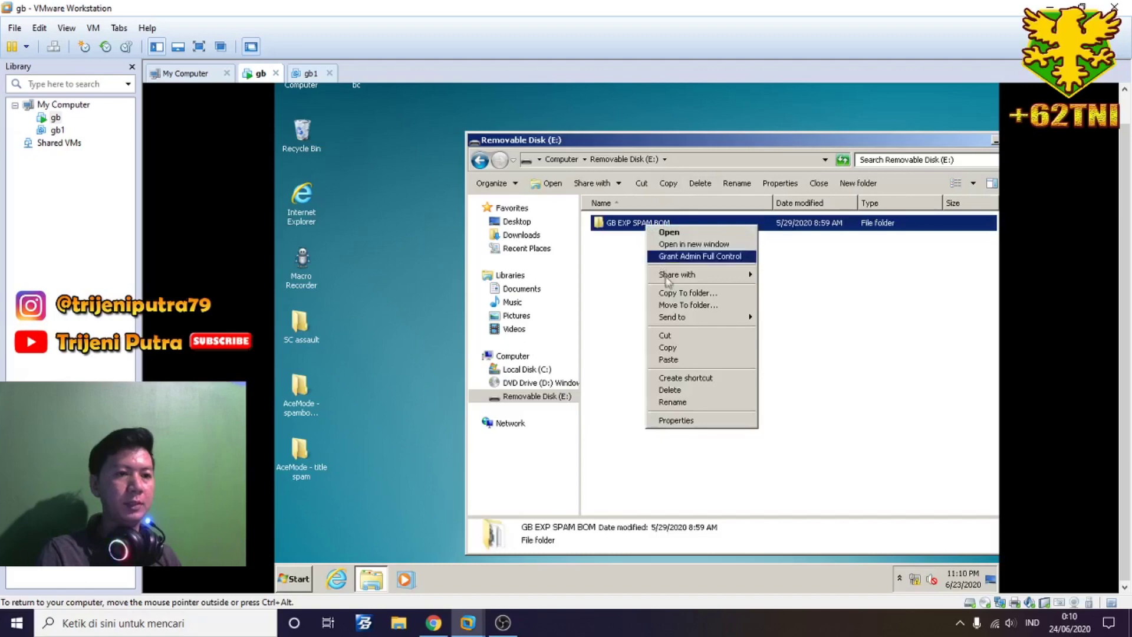
{"action": "left_click", "coordinate": [681, 348]}
{"action": "right_click", "coordinate": [390, 188]}
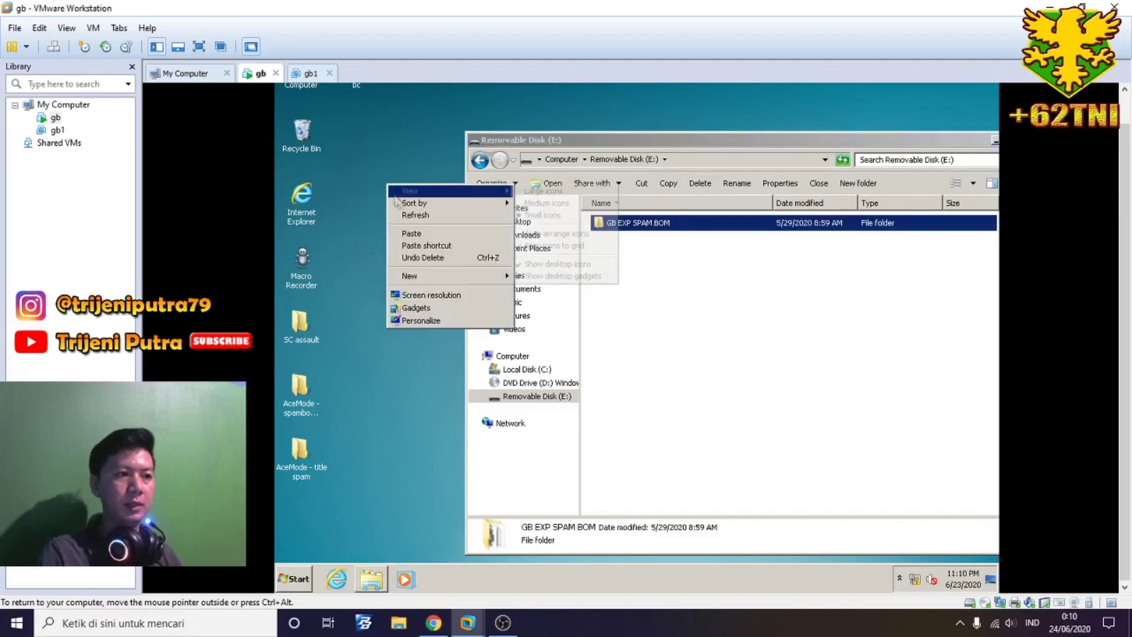
{"action": "left_click", "coordinate": [414, 233]}
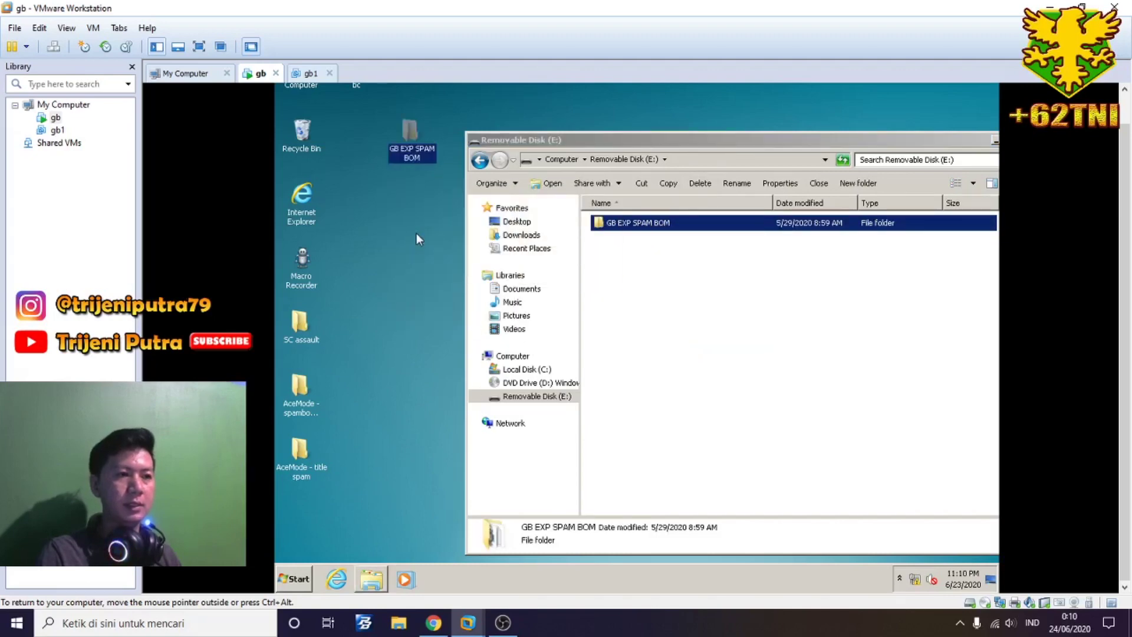
Step: Close the guest's file explorer window and place the GB EXP SPAM BOM folder beside the Recycle Bin
{"action": "left_click_drag", "start_coordinate": [610, 140], "coordinate": [462, 146]}
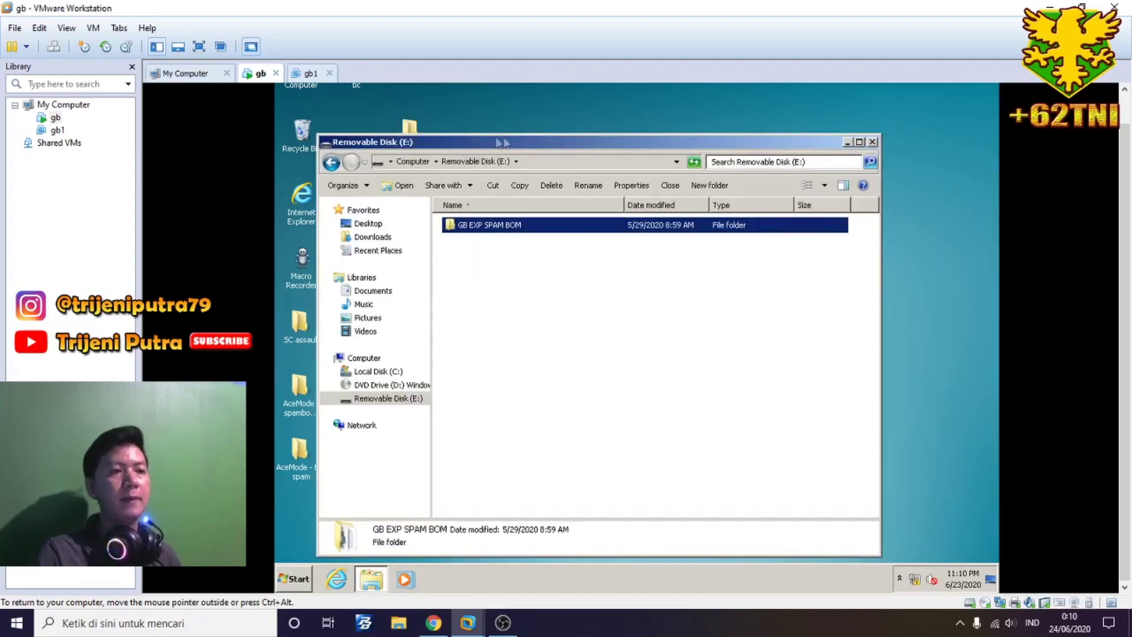
{"action": "left_click_drag", "start_coordinate": [501, 143], "coordinate": [540, 143]}
{"action": "left_click", "coordinate": [538, 310]}
{"action": "left_click", "coordinate": [403, 358]}
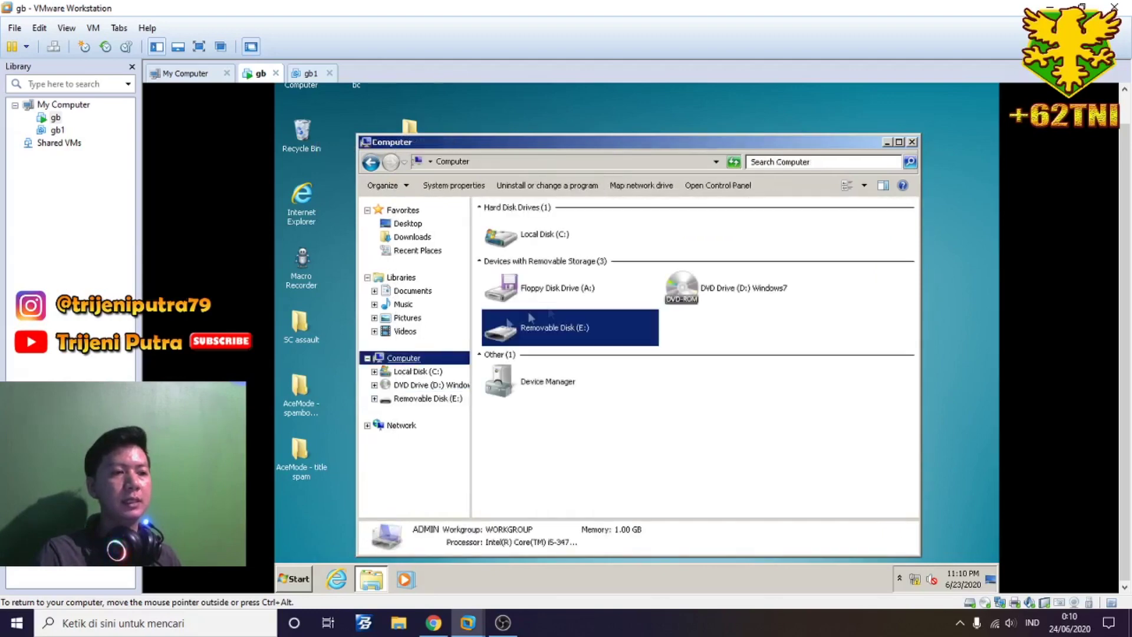
{"action": "left_click", "coordinate": [911, 142]}
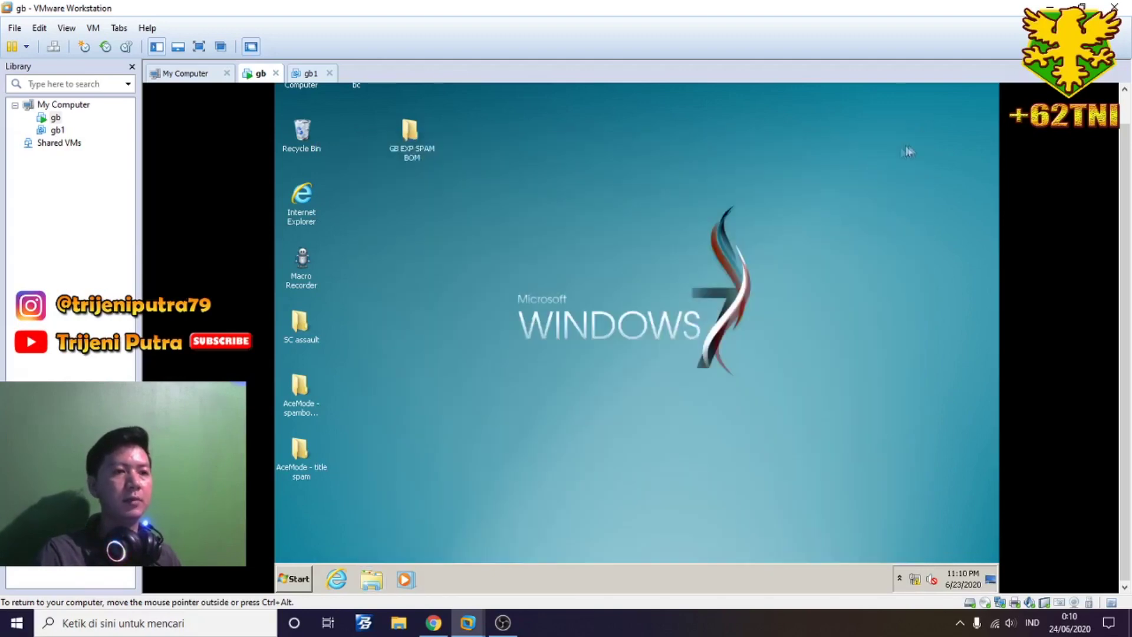
{"action": "left_click_drag", "start_coordinate": [409, 131], "coordinate": [358, 125]}
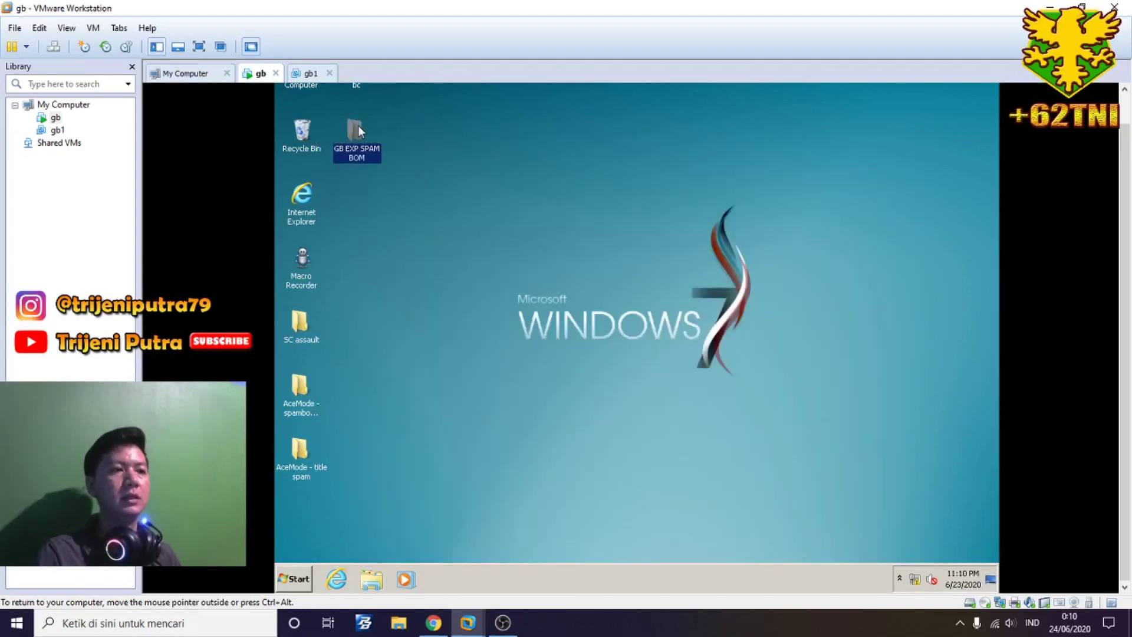
Step: Permanently delete the two AceMode folders from the guest's Recycle Bin and close its window
{"action": "double_click", "coordinate": [300, 137]}
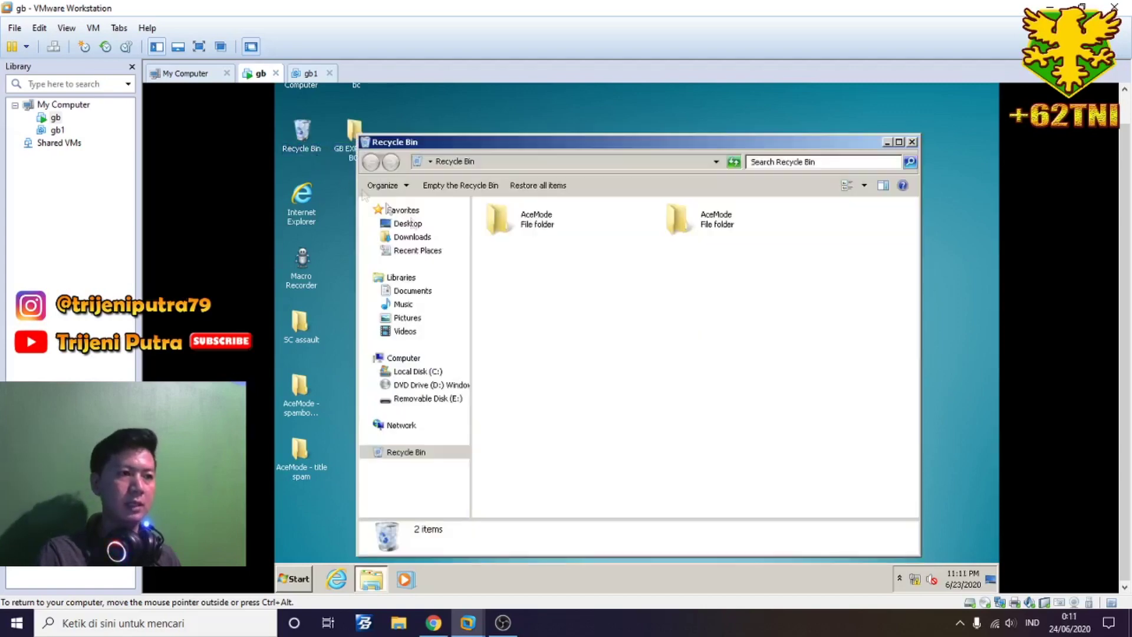
{"action": "right_click", "coordinate": [582, 306]}
{"action": "left_click", "coordinate": [629, 404]}
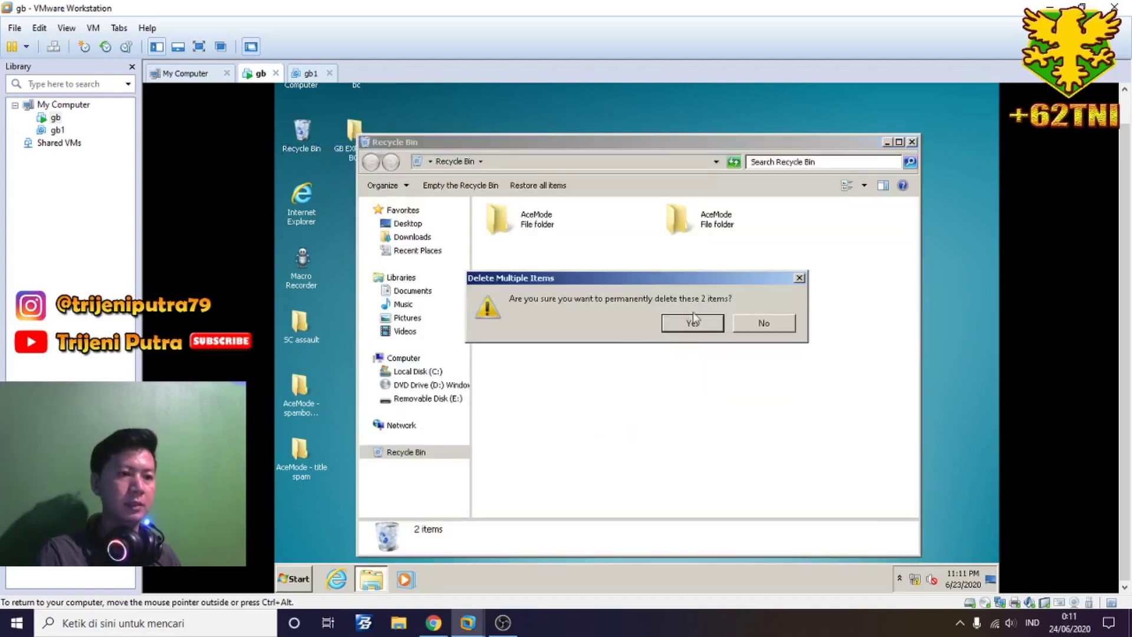
{"action": "left_click", "coordinate": [693, 321]}
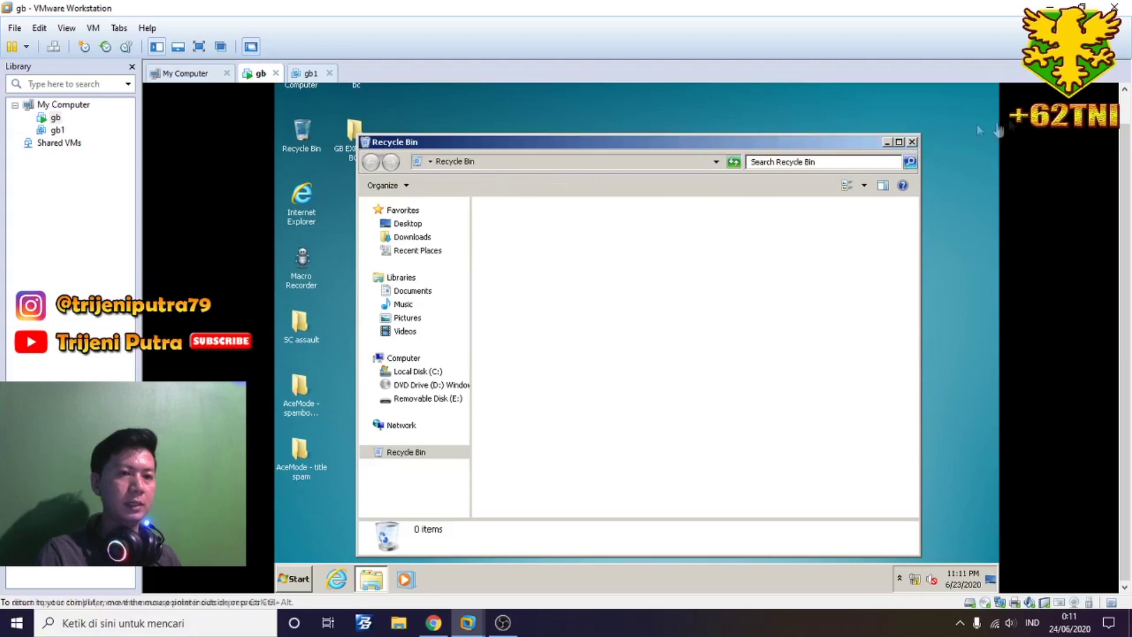
{"action": "left_click", "coordinate": [912, 141]}
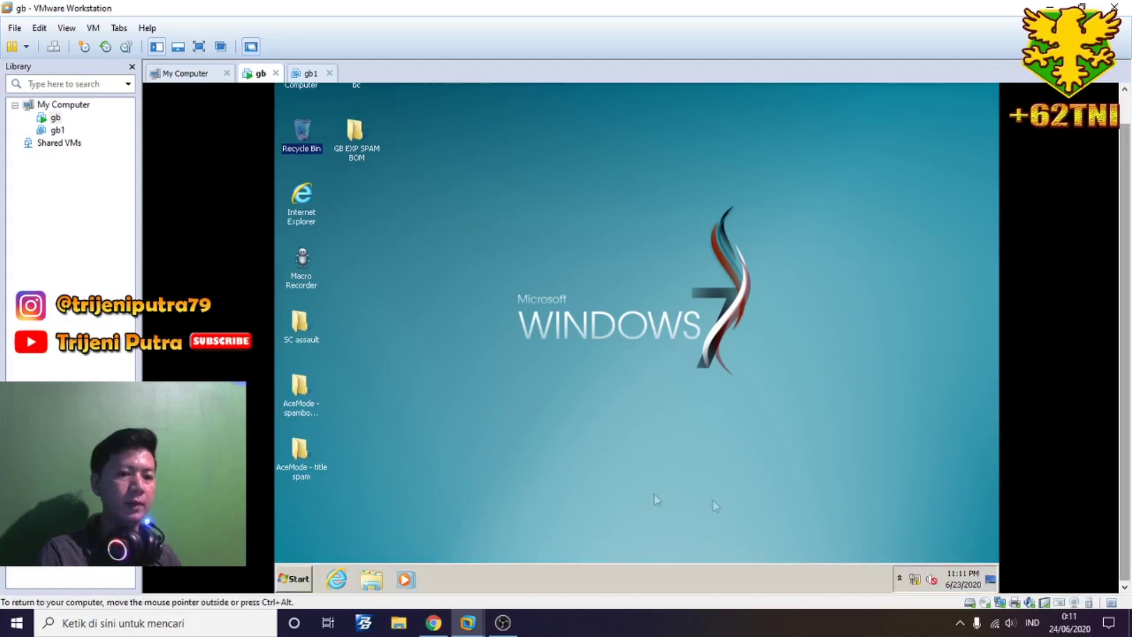
Step: Launch PBLauncher from the PointBlank folder on the guest's Local Disk (C:), close the file explorer window and refresh the desktop
{"action": "left_click", "coordinate": [372, 579]}
{"action": "left_click", "coordinate": [420, 373]}
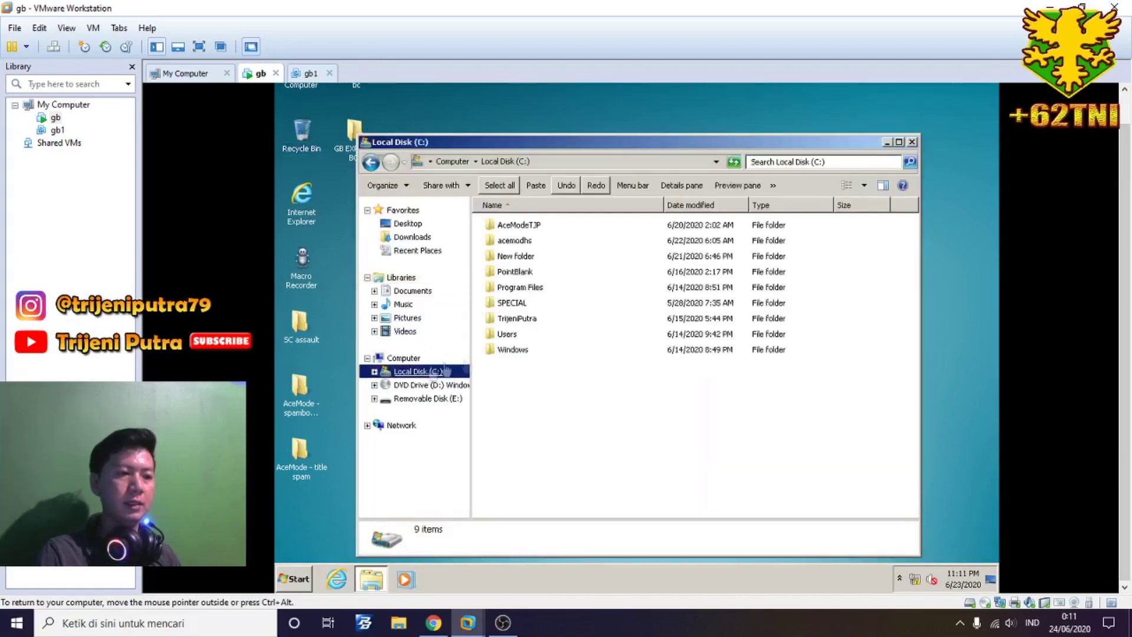
{"action": "double_click", "coordinate": [528, 272]}
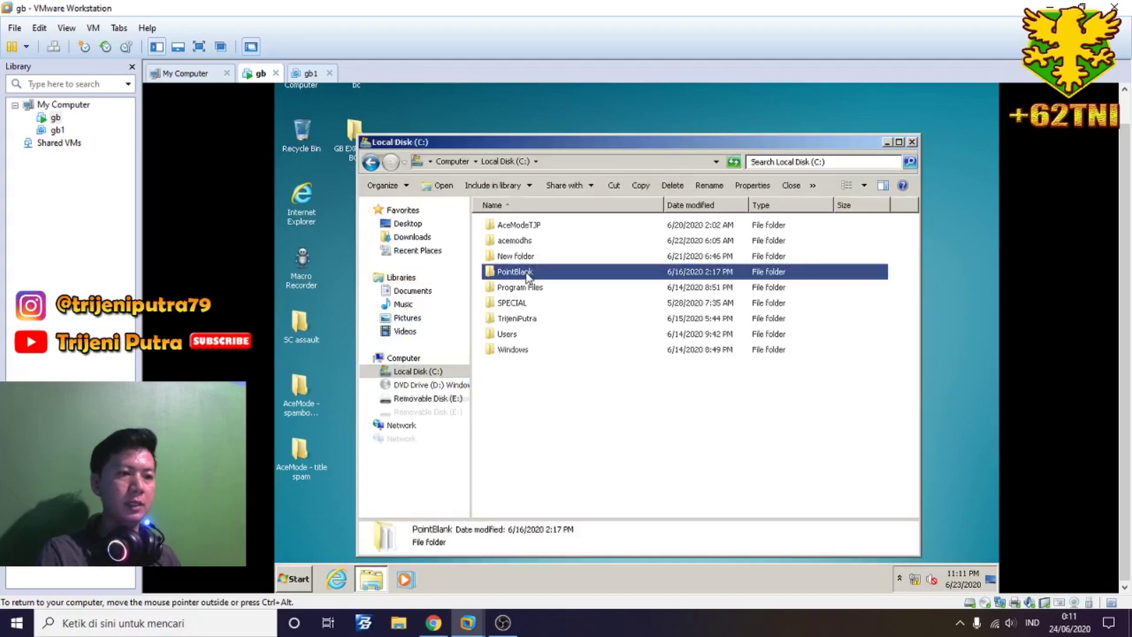
{"action": "scroll", "coordinate": [604, 312], "scroll_direction": "down", "scroll_amount": 20}
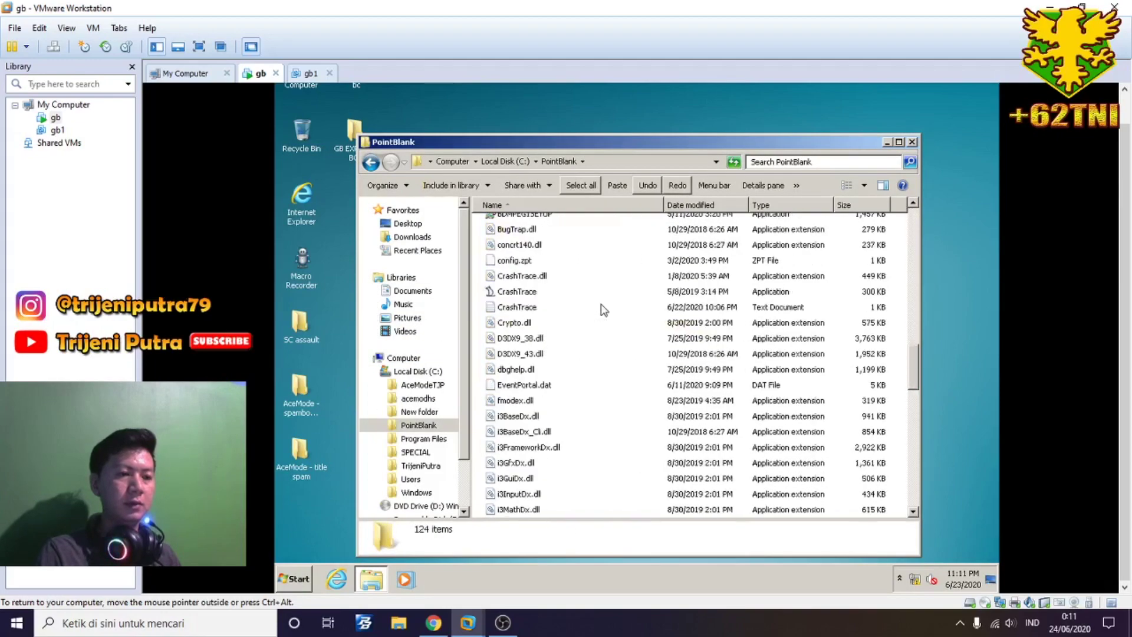
{"action": "scroll", "coordinate": [602, 315], "scroll_direction": "down", "scroll_amount": 2}
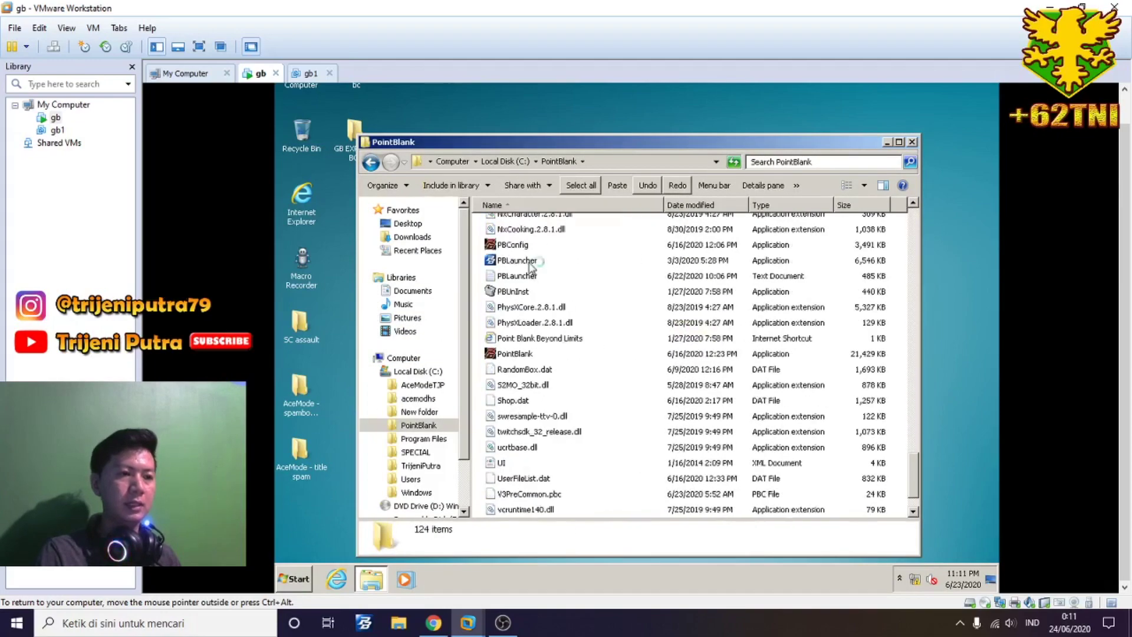
{"action": "double_click", "coordinate": [533, 262]}
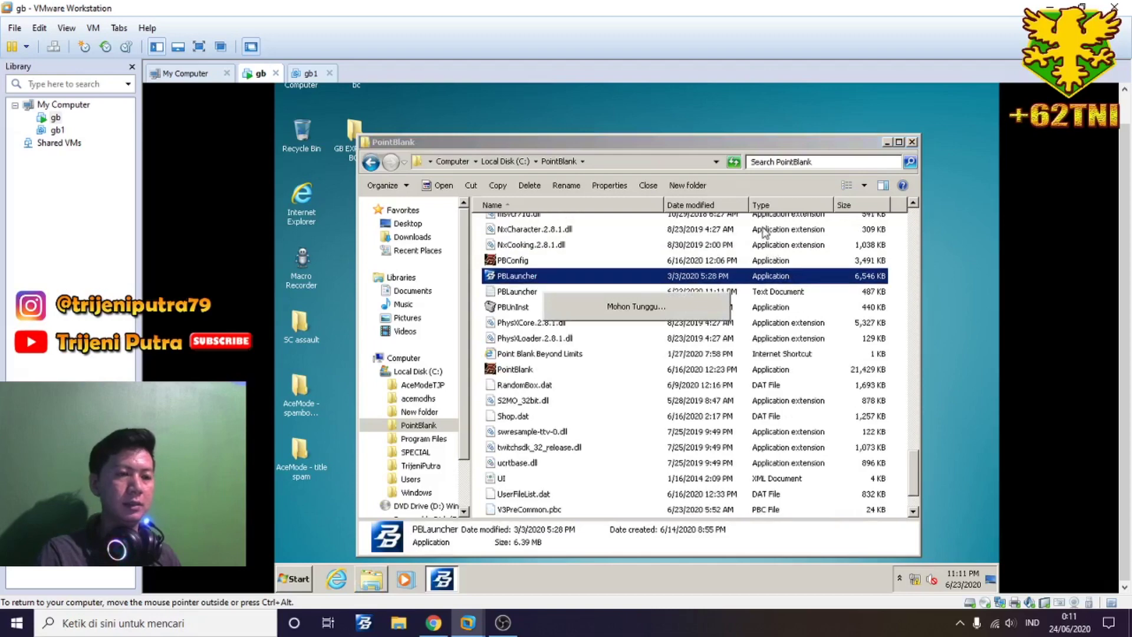
{"action": "left_click", "coordinate": [912, 141]}
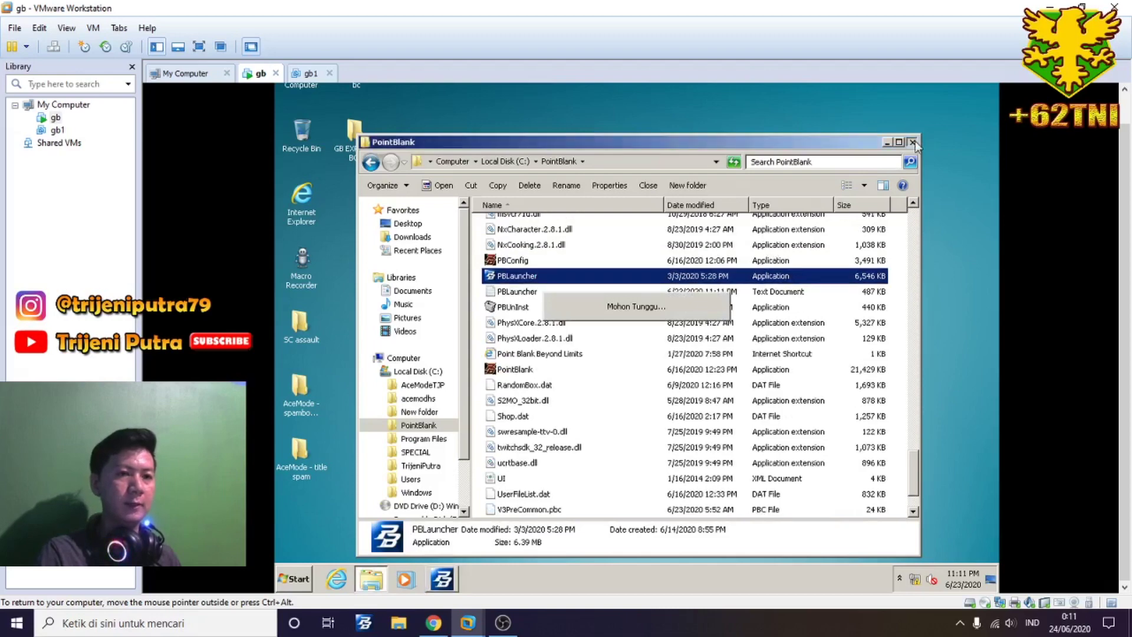
{"action": "right_click", "coordinate": [940, 142]}
{"action": "left_click", "coordinate": [937, 174]}
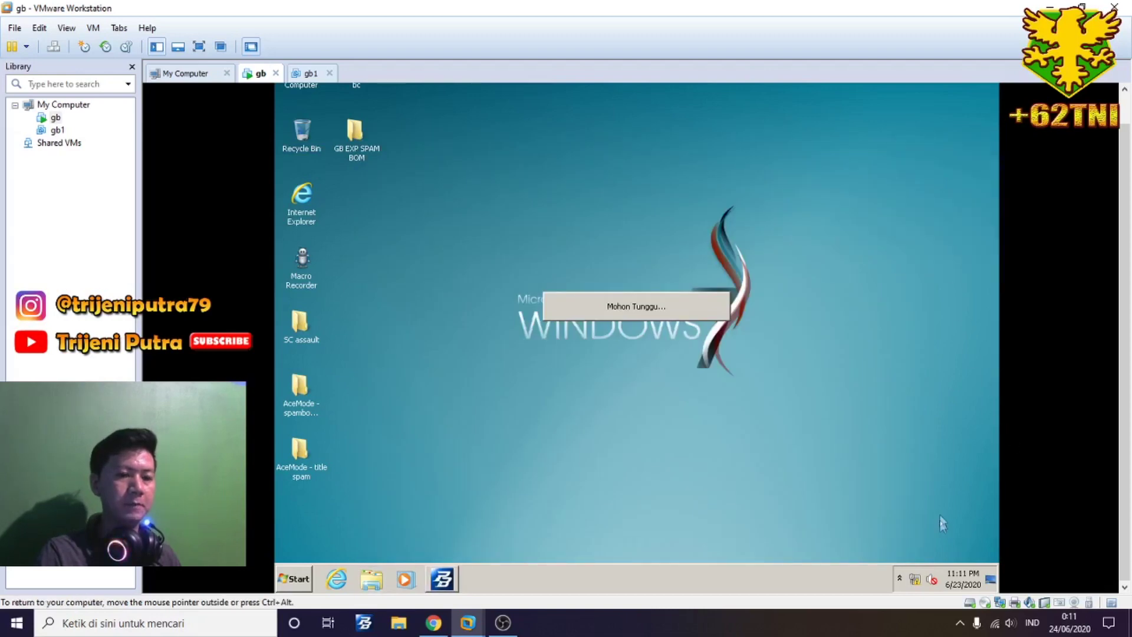
Step: Check the guest's network connection status and start the game update in the Point Blank launcher
{"action": "left_click", "coordinate": [915, 580]}
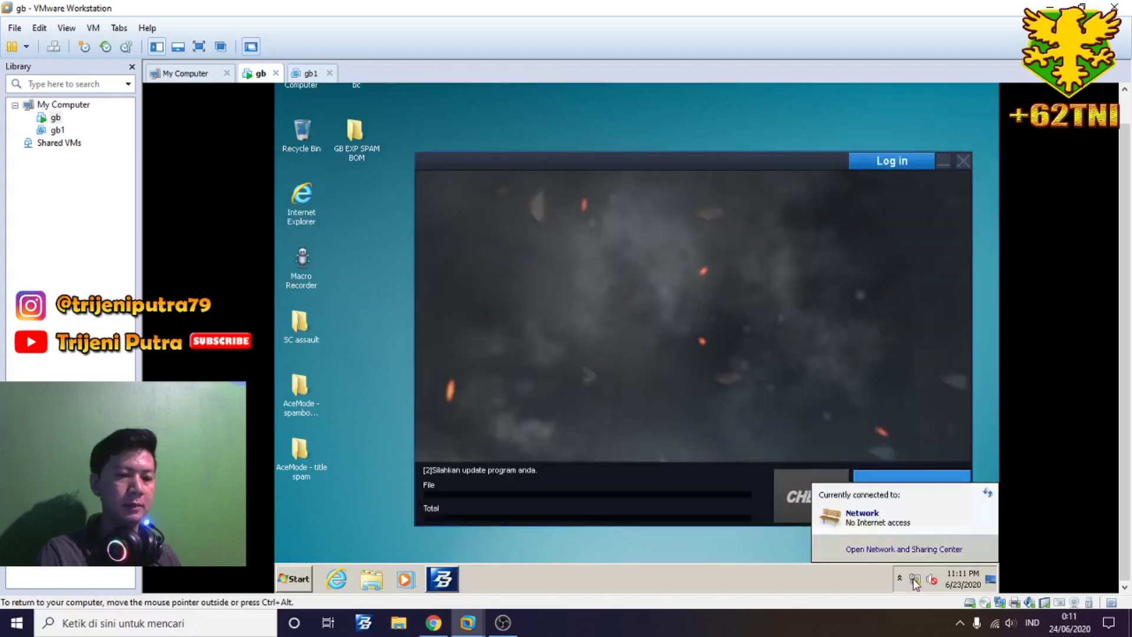
{"action": "left_click", "coordinate": [896, 506]}
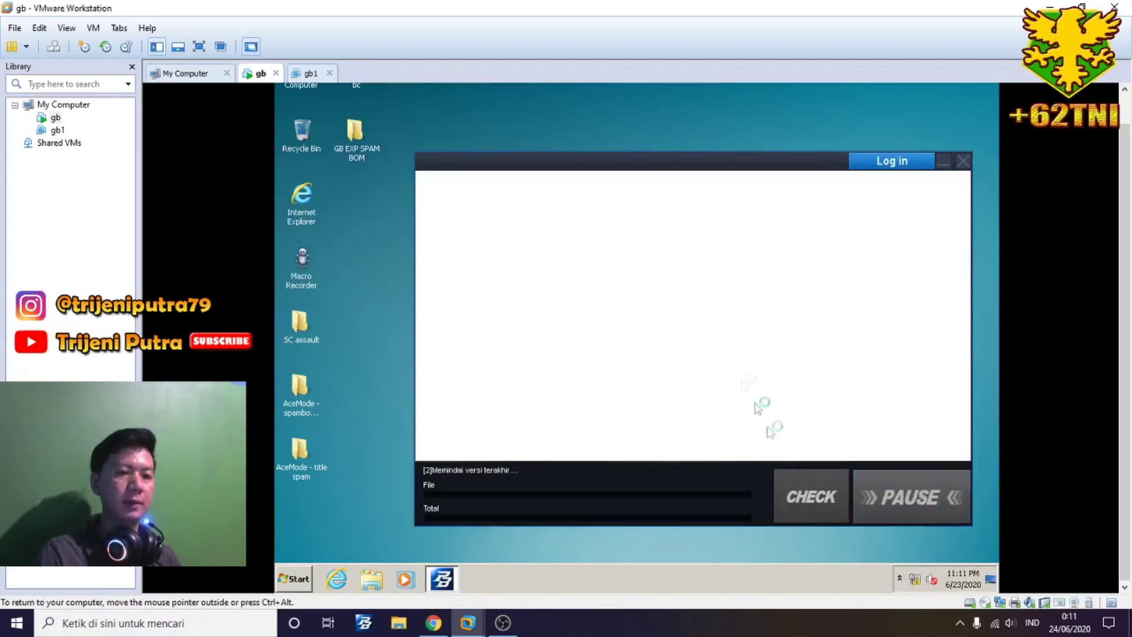
{"action": "right_click", "coordinate": [458, 109]}
{"action": "left_click", "coordinate": [479, 141]}
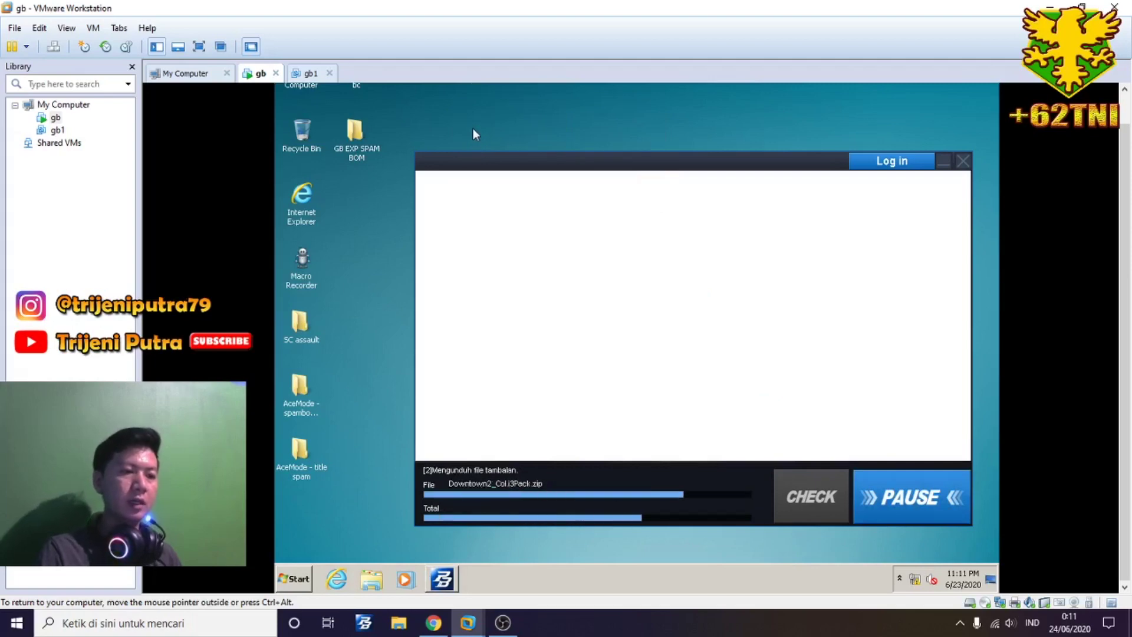
{"action": "left_click", "coordinate": [309, 73]}
{"action": "left_click", "coordinate": [260, 74]}
{"action": "right_click", "coordinate": [567, 121]}
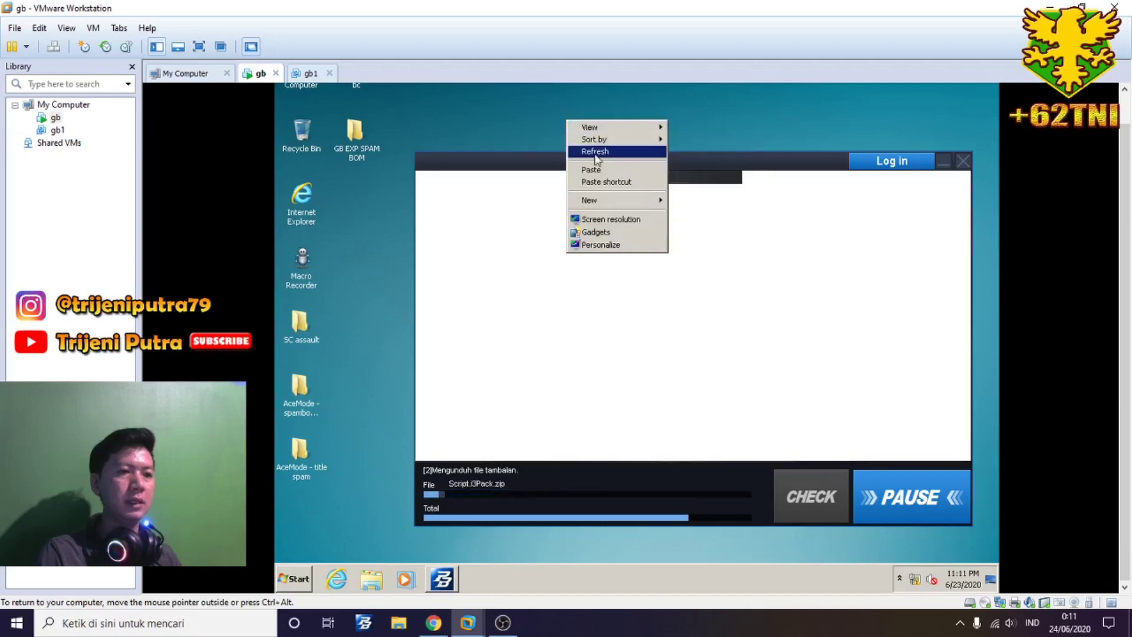
{"action": "left_click", "coordinate": [592, 147]}
{"action": "right_click", "coordinate": [543, 104]}
{"action": "left_click", "coordinate": [594, 134]}
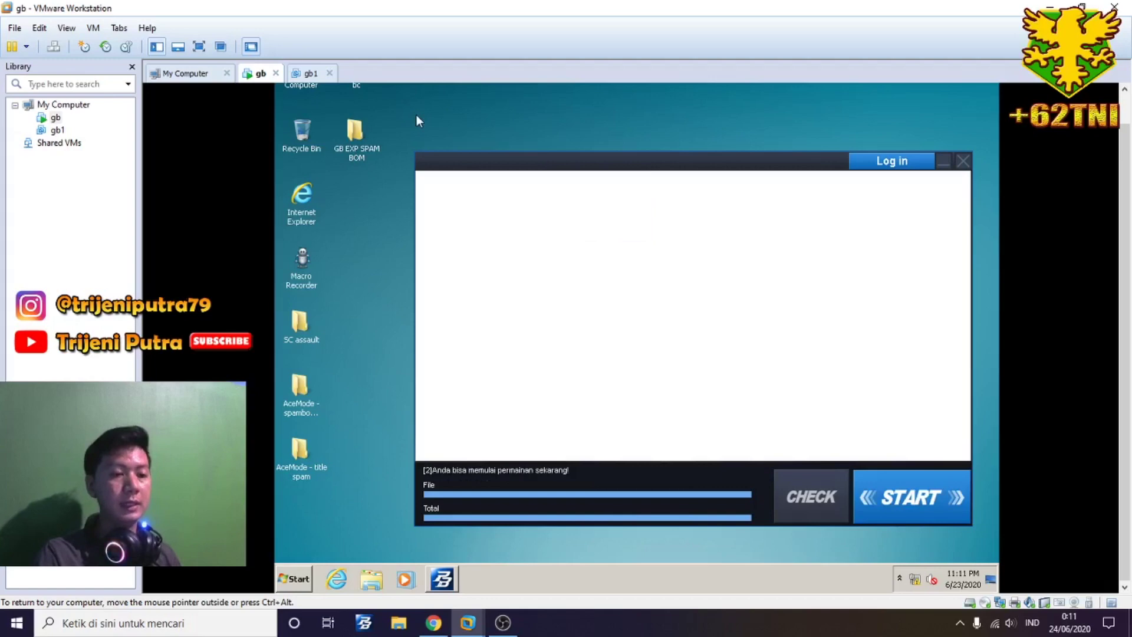
Step: Start Point Blank to open its login screen, close the login screen and the launcher, and refresh the guest desktop
{"action": "left_click", "coordinate": [908, 499]}
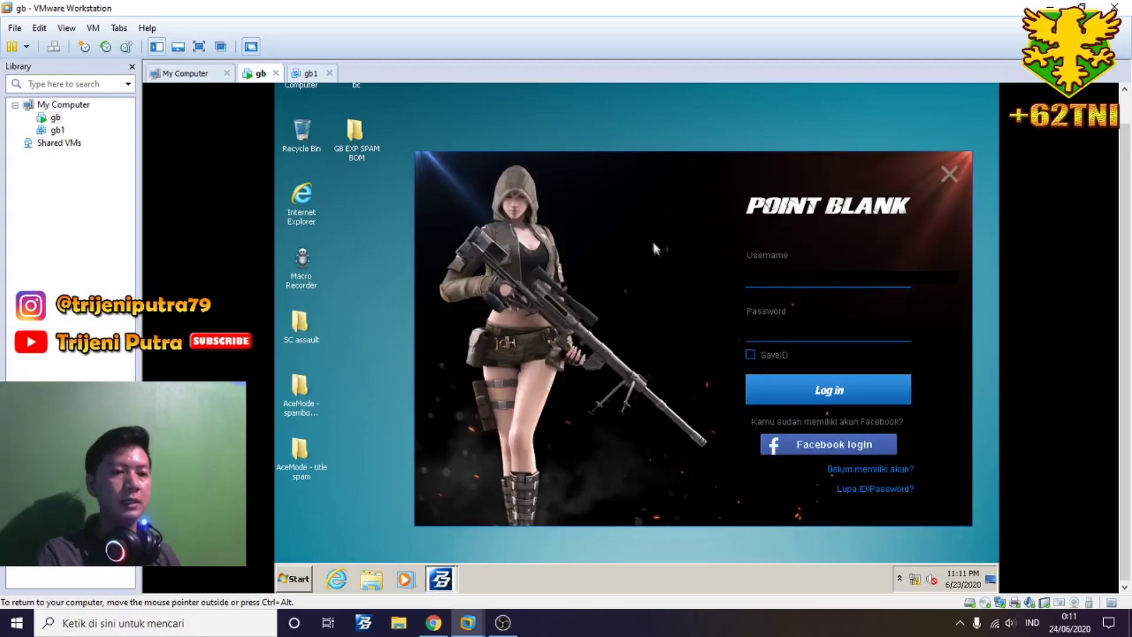
{"action": "left_click", "coordinate": [949, 174]}
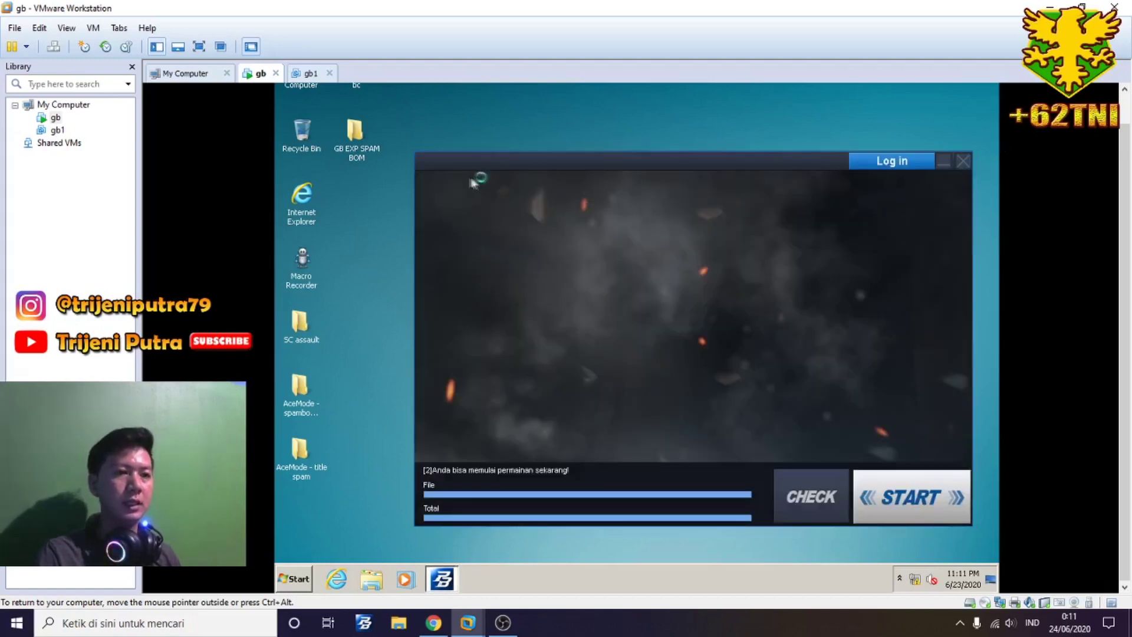
{"action": "left_click", "coordinate": [963, 162]}
{"action": "left_click", "coordinate": [687, 363]}
{"action": "right_click", "coordinate": [434, 184]}
{"action": "left_click", "coordinate": [458, 217]}
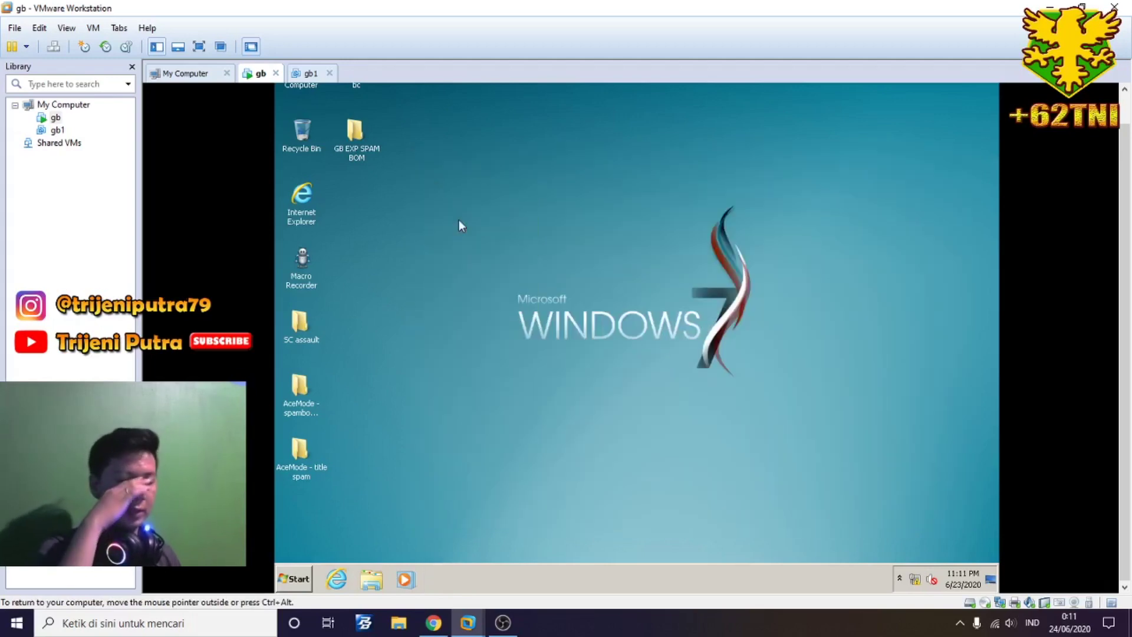